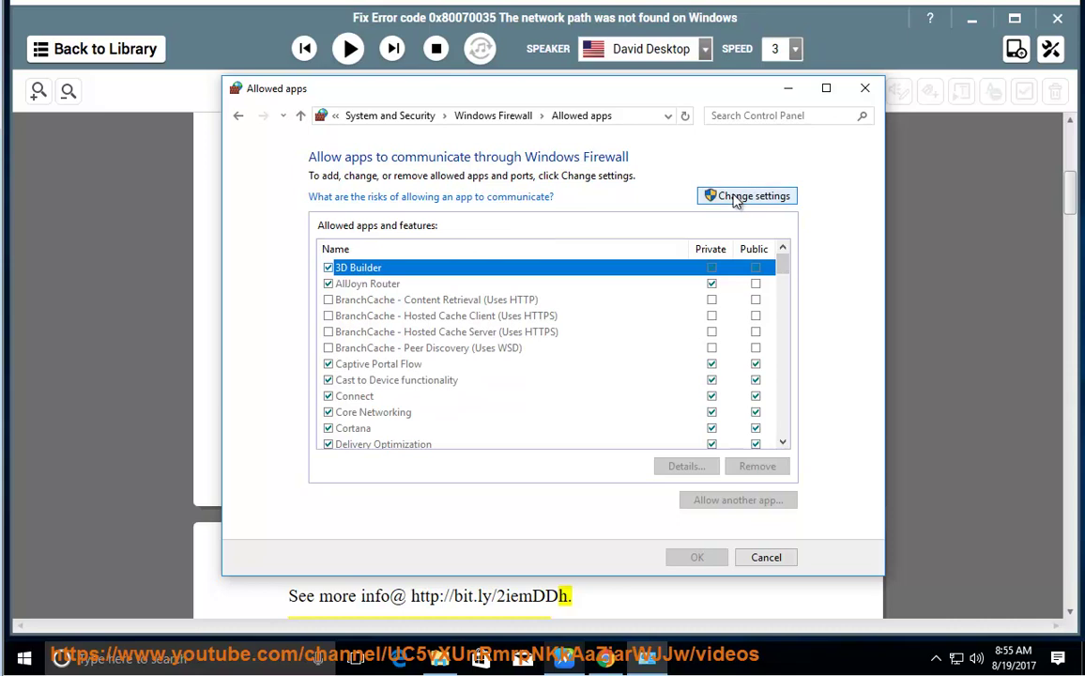
Unlock the firewall's allowed apps list for changes and start browsing for another app to allow
left_click(737, 199)
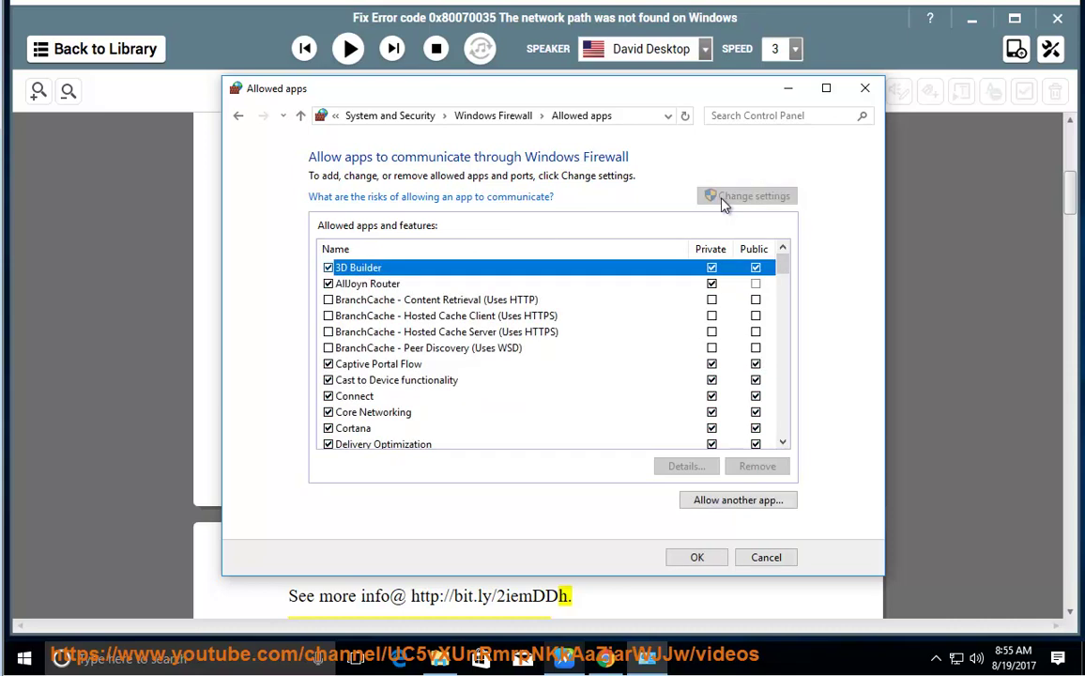
left_click(734, 502)
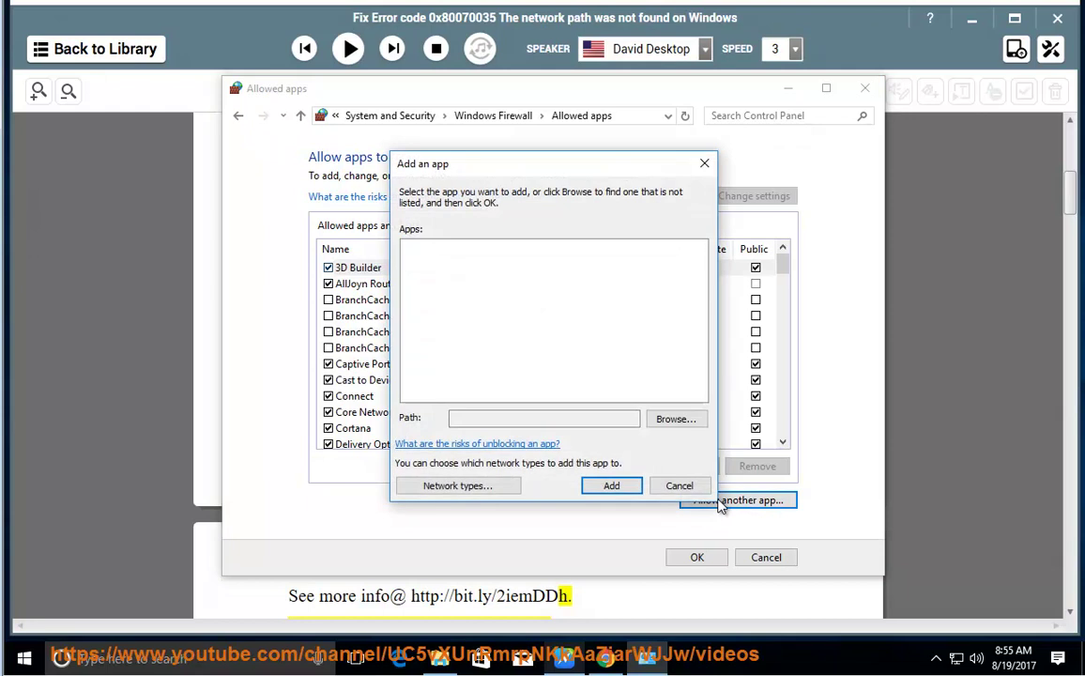
left_click(681, 423)
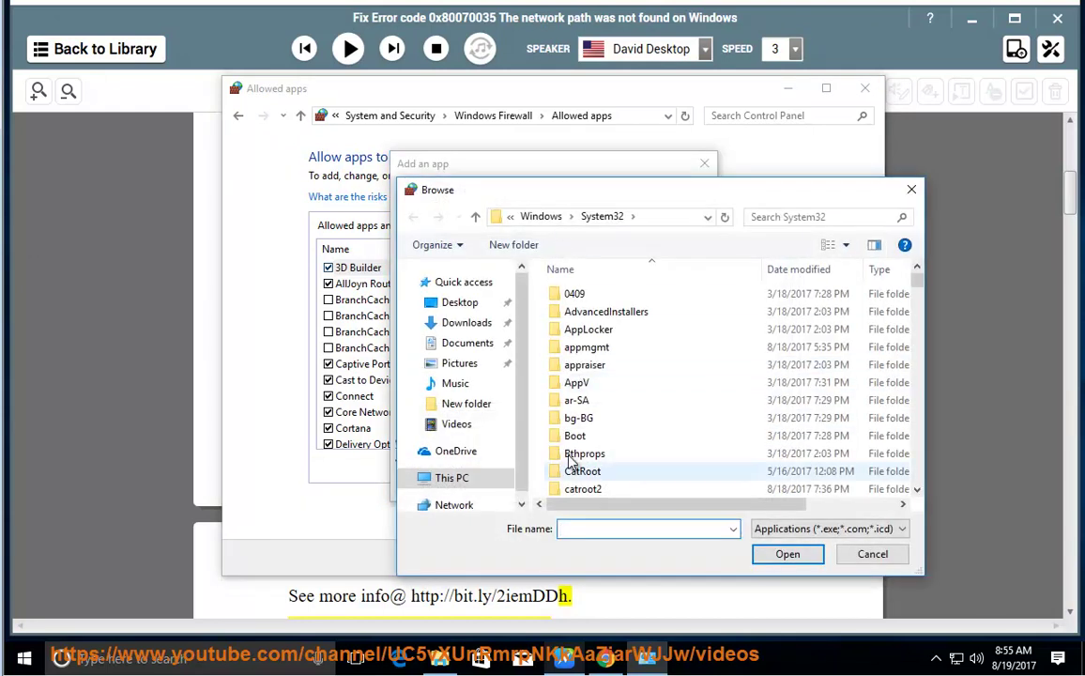
Browse from System32 into Program Files (x86)\Google\Chrome on the C: drive, and return to the Program Files (x86) folder
left_click(582, 382)
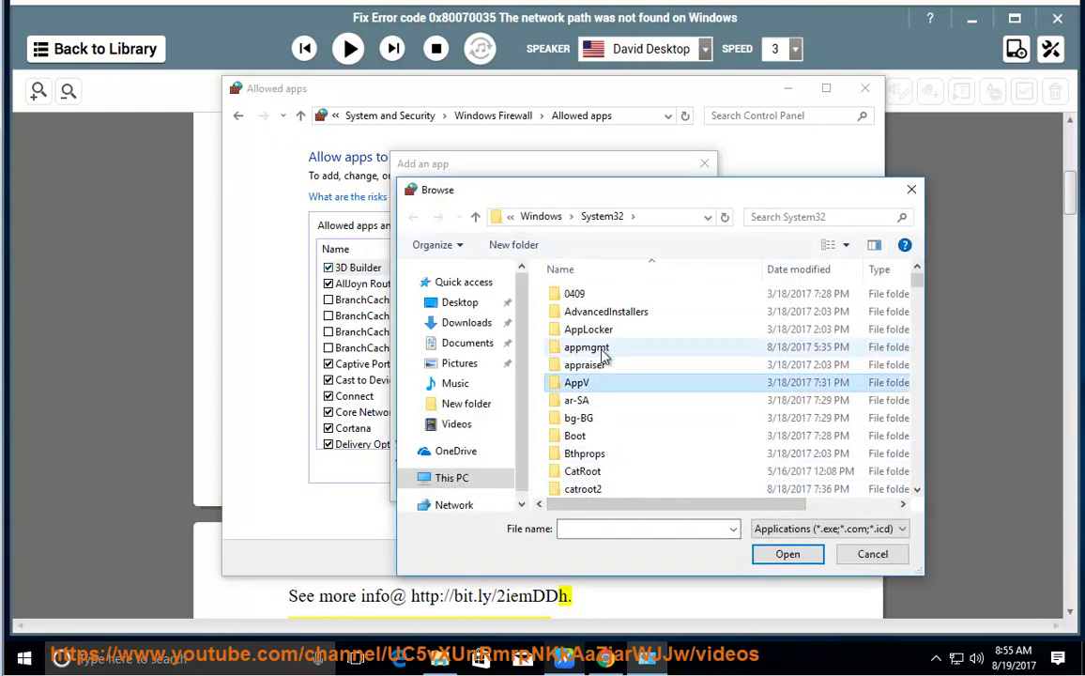
left_click(545, 224)
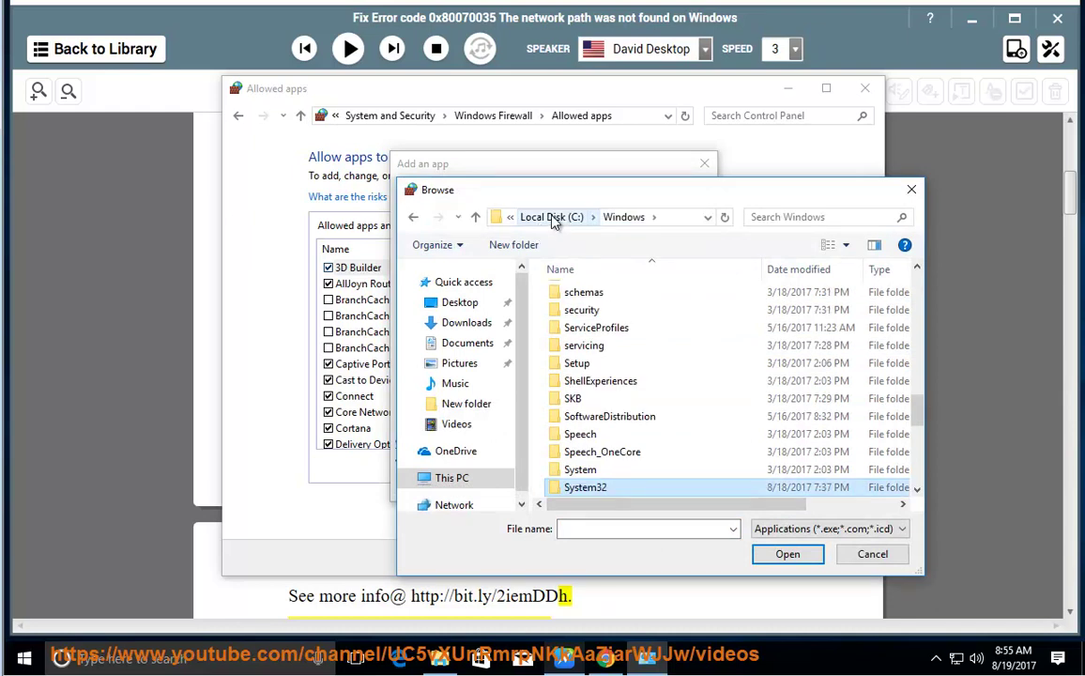
left_click(530, 216)
double_click(605, 329)
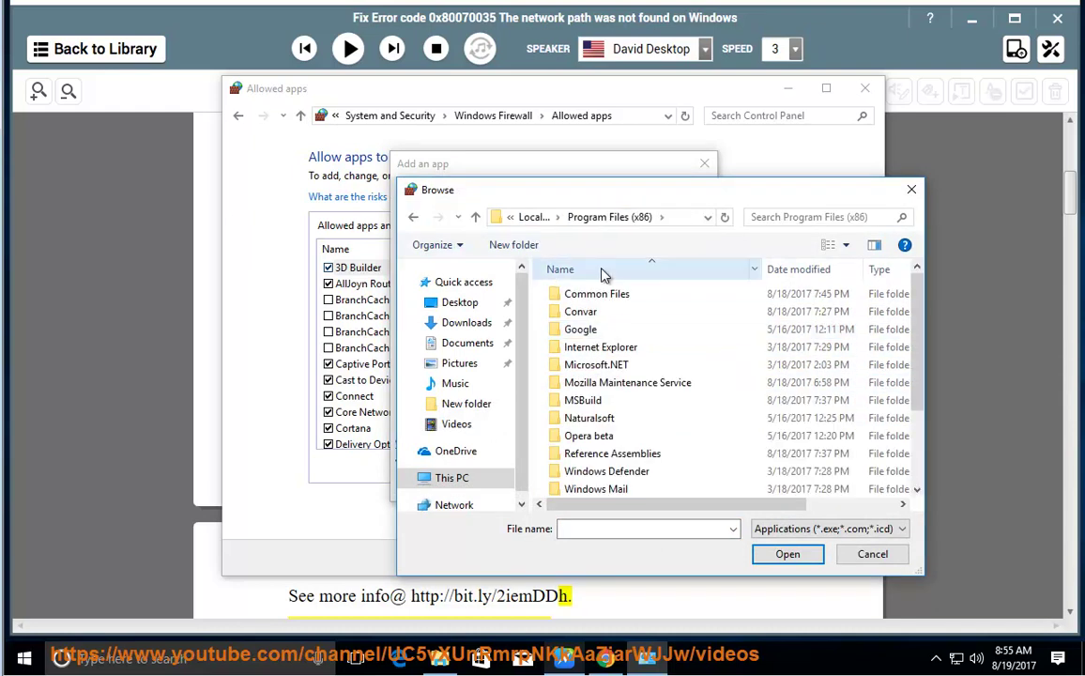
double_click(591, 329)
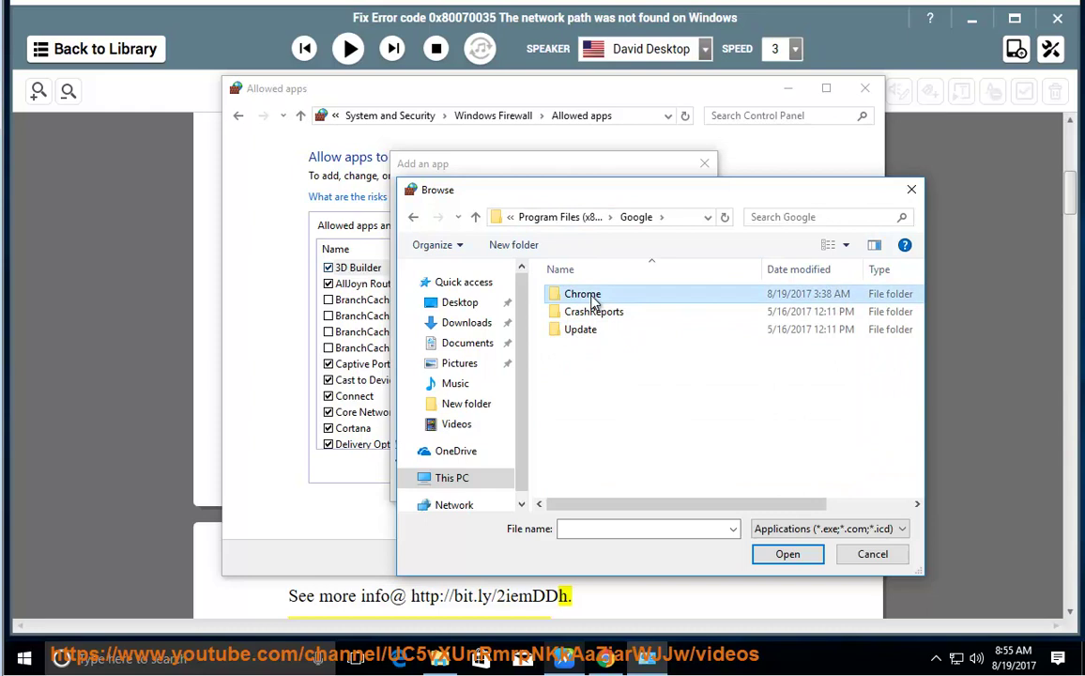
double_click(590, 296)
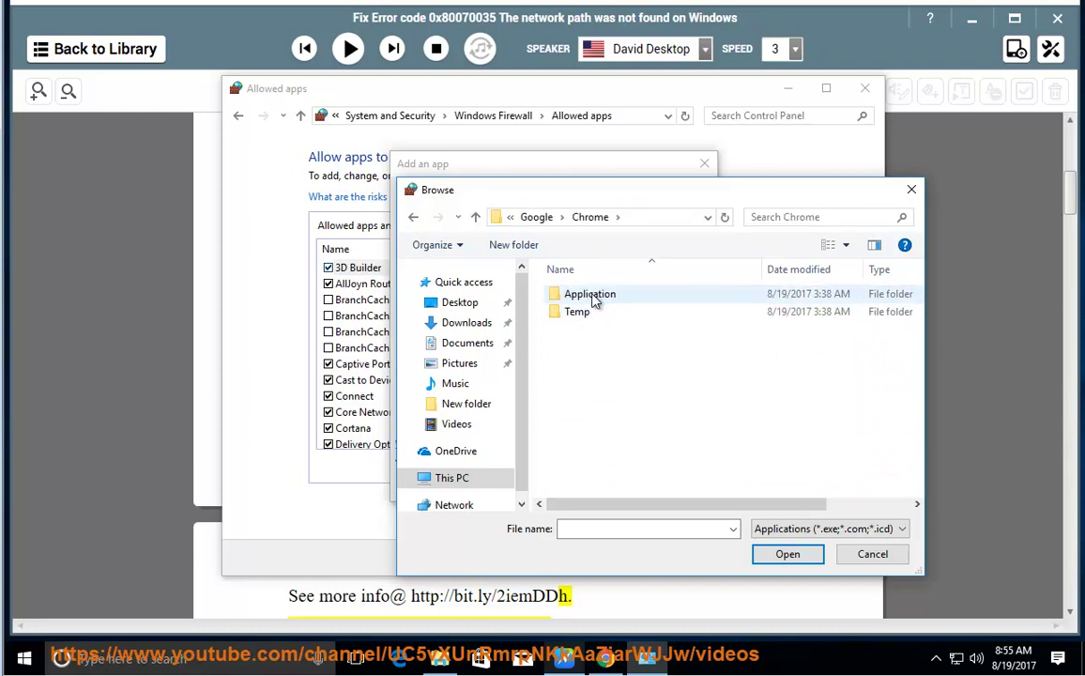
key("BackSpace")
key("BackSpace")
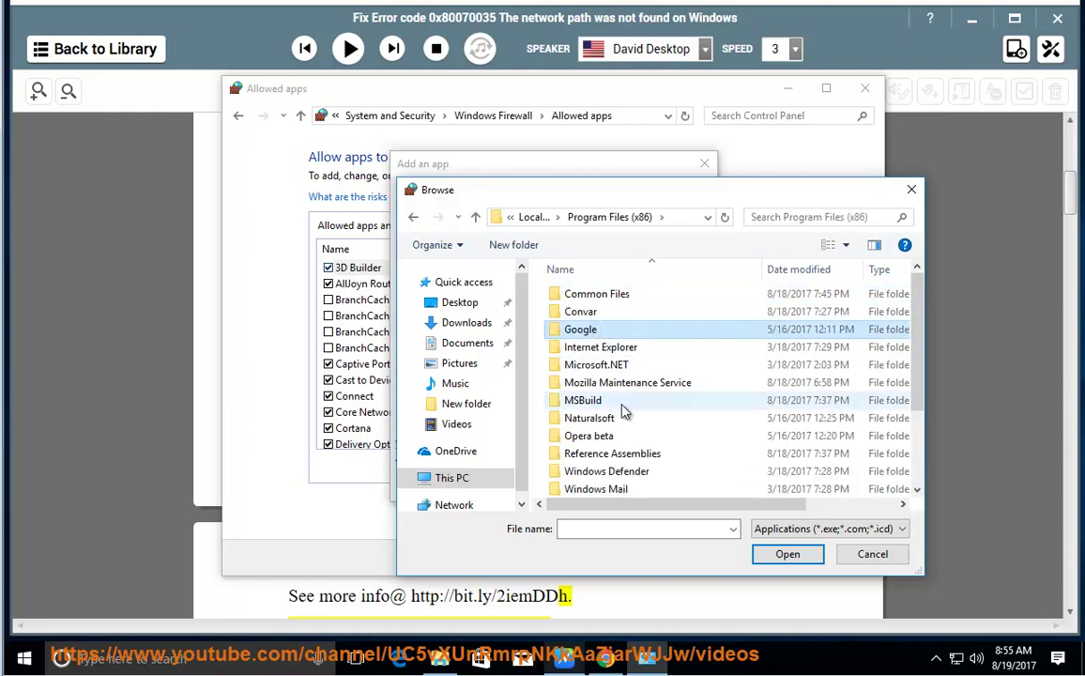
Add chrome.exe from the Google\Chrome\Application folder to the firewall's allowed apps
double_click(588, 330)
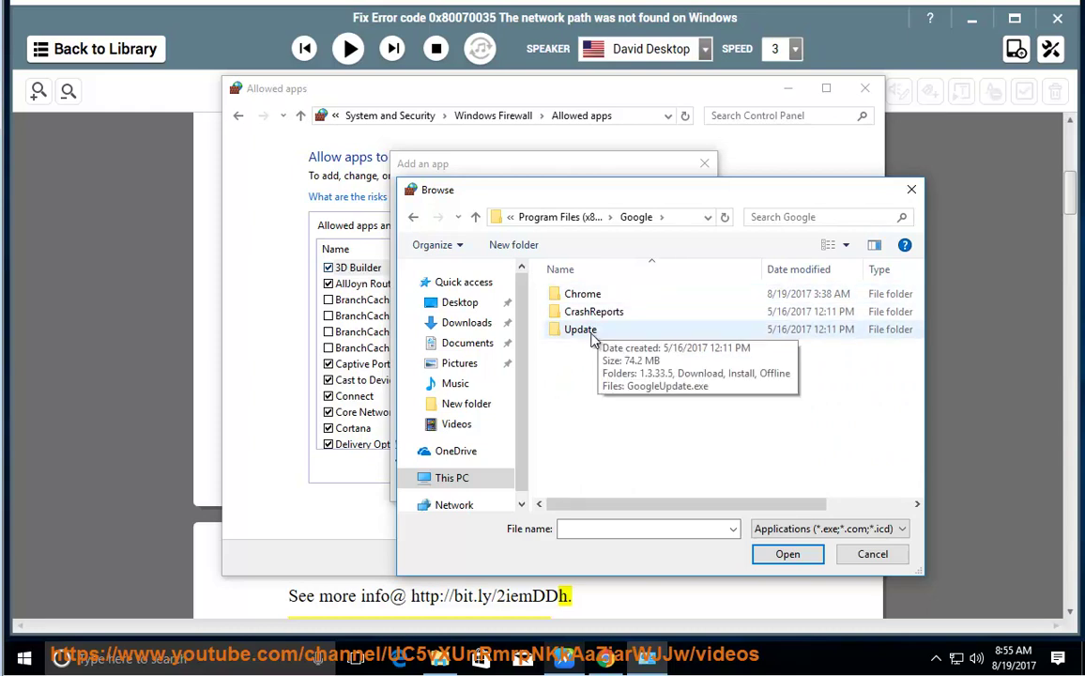
double_click(578, 295)
double_click(591, 294)
left_click(593, 331)
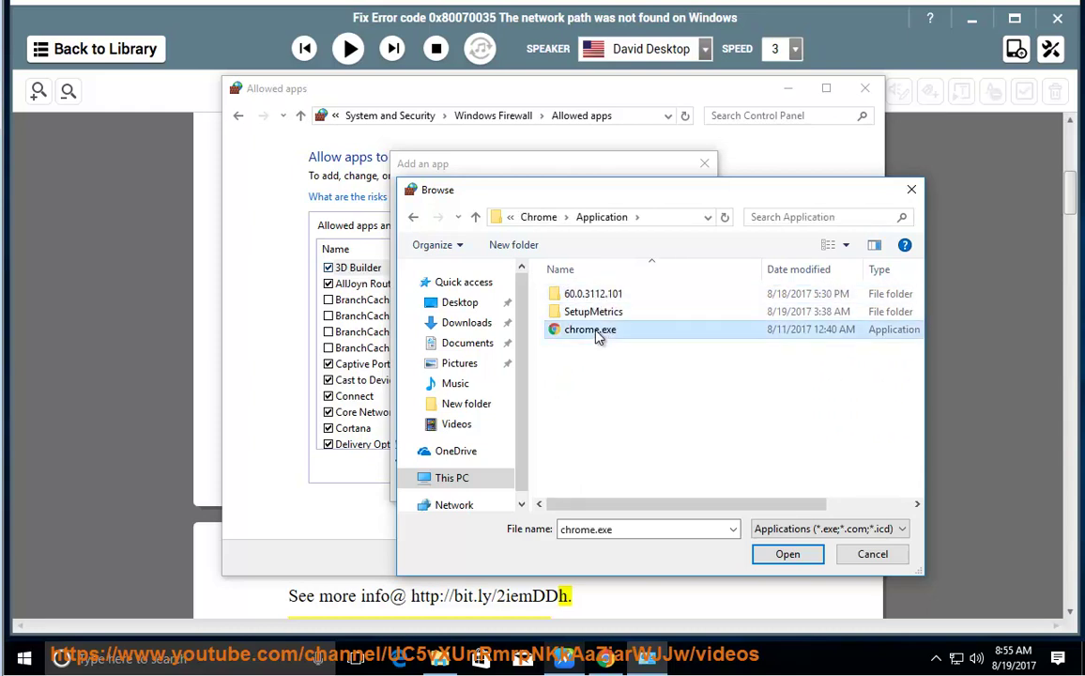
left_click(769, 556)
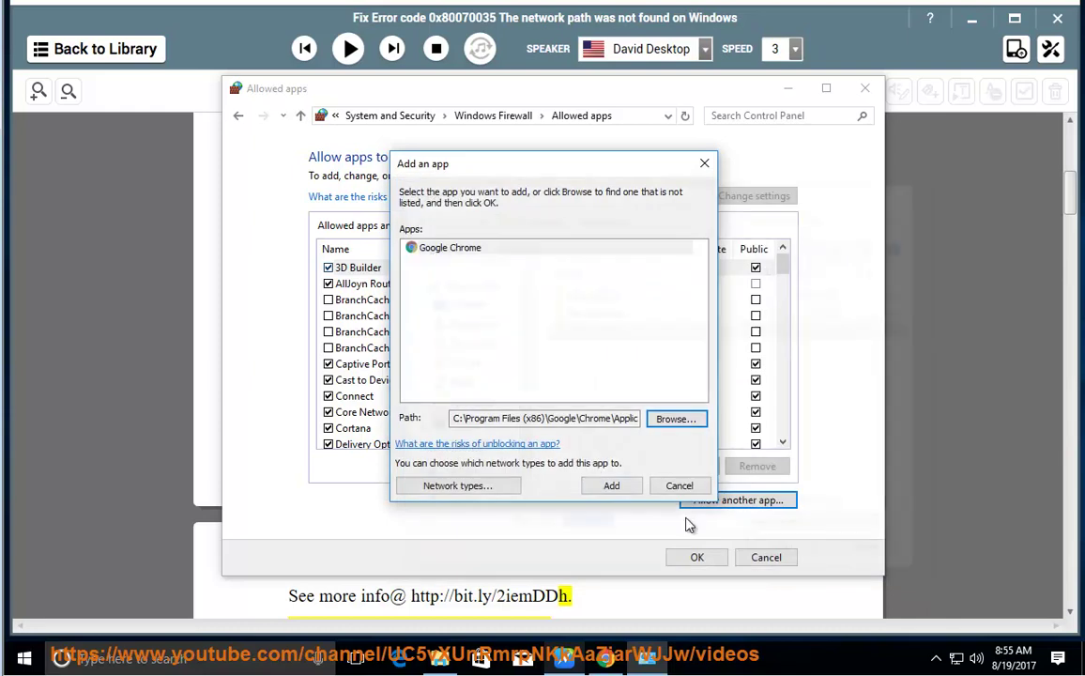
left_click(611, 486)
Remove the Google Chrome entry allowed only on public networks, and close Windows Firewall without saving the changes
scroll(422, 445, "down", 1)
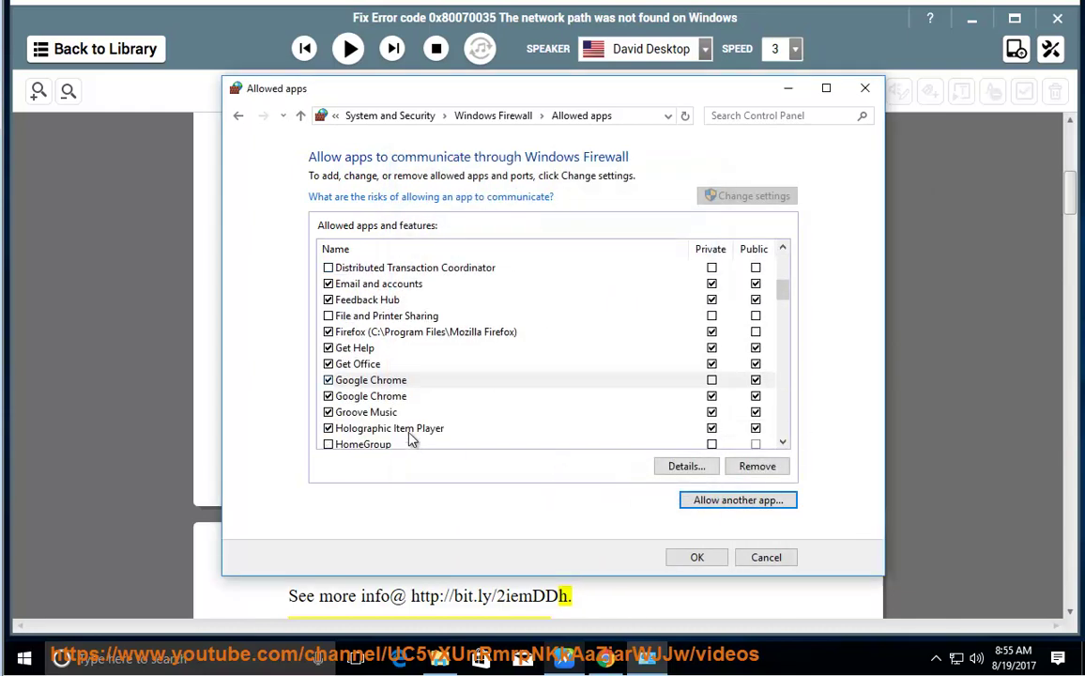
left_click(524, 380)
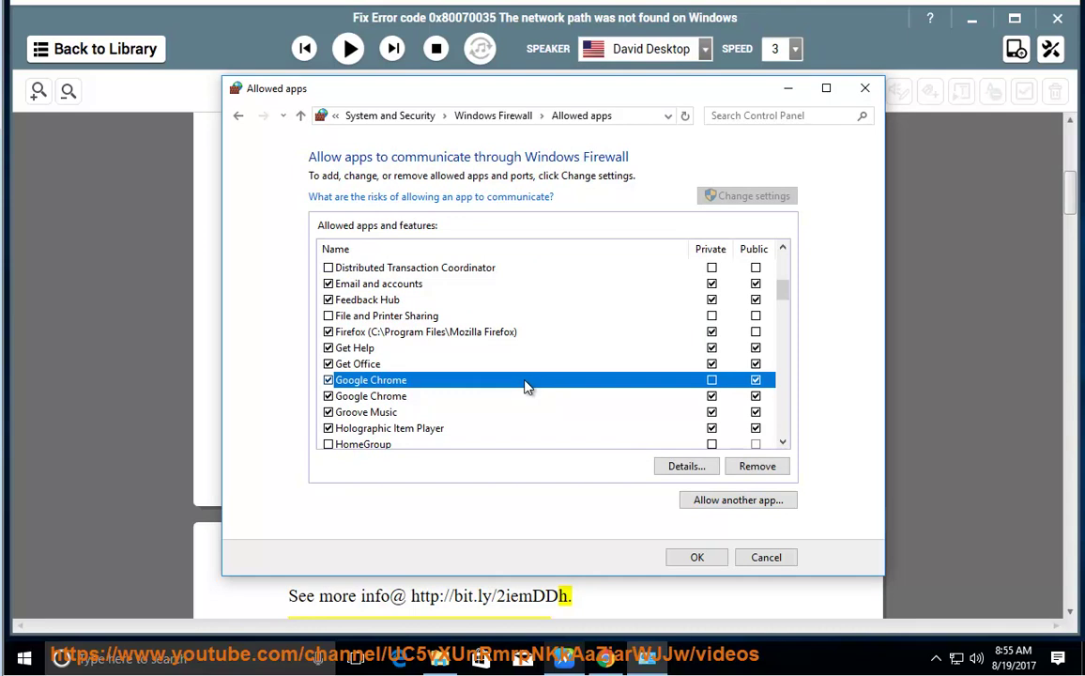
left_click(755, 467)
left_click(624, 405)
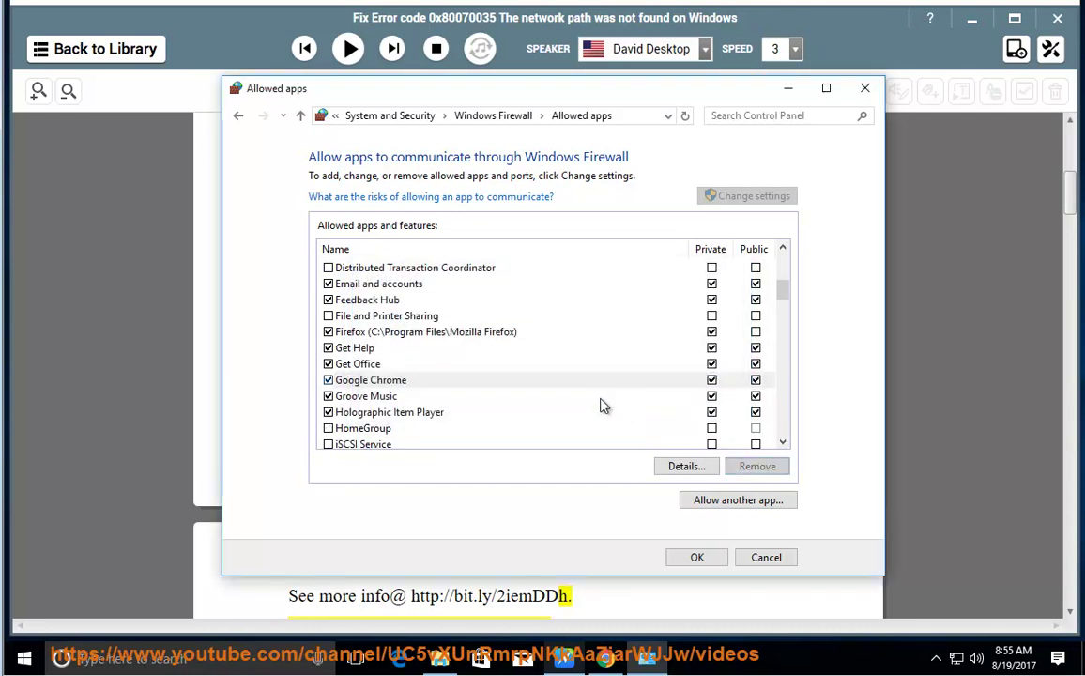
left_click(774, 561)
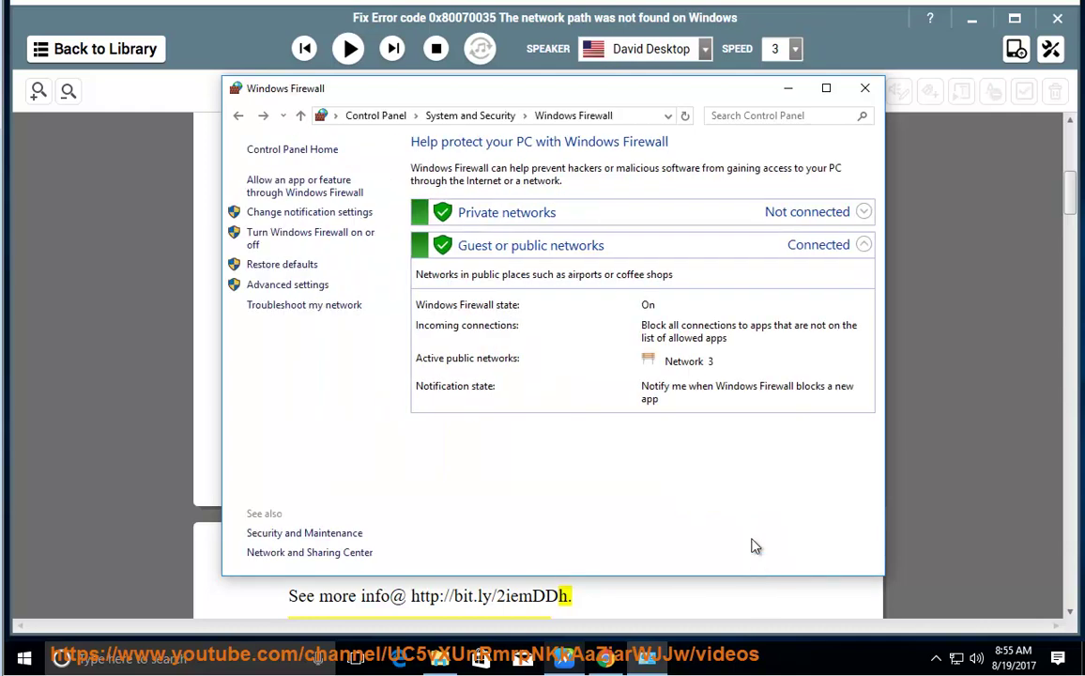
left_click(865, 88)
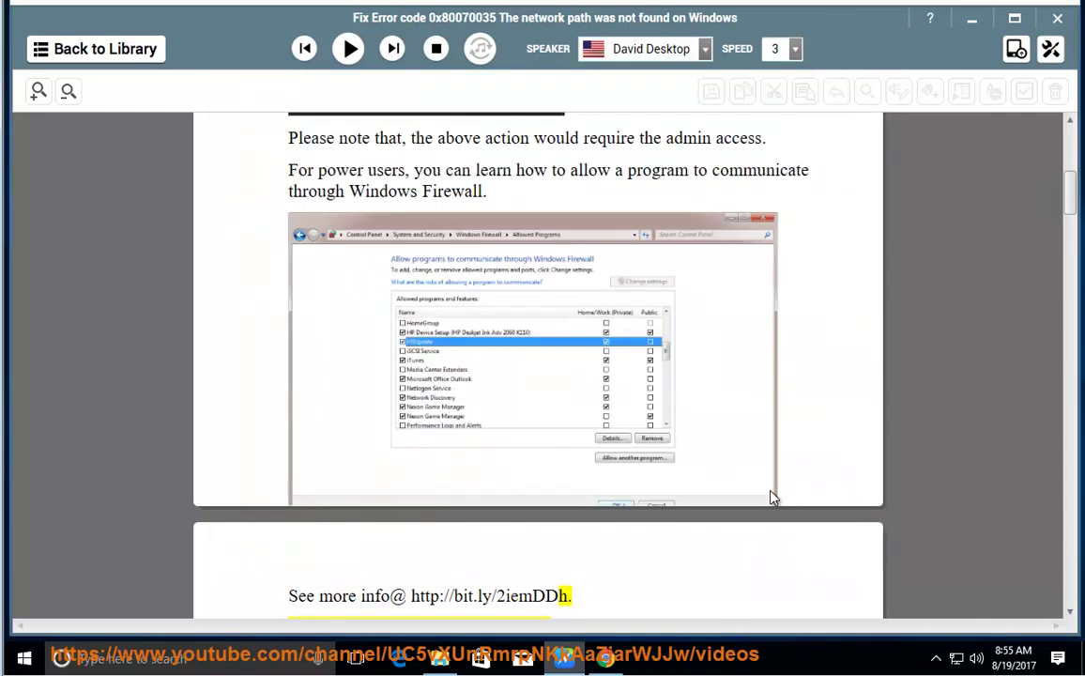
Play the guide aloud through the Windows 7 instructions, pause it, and highlight the Step 2 line about enabling NetBIOS
left_click(348, 49)
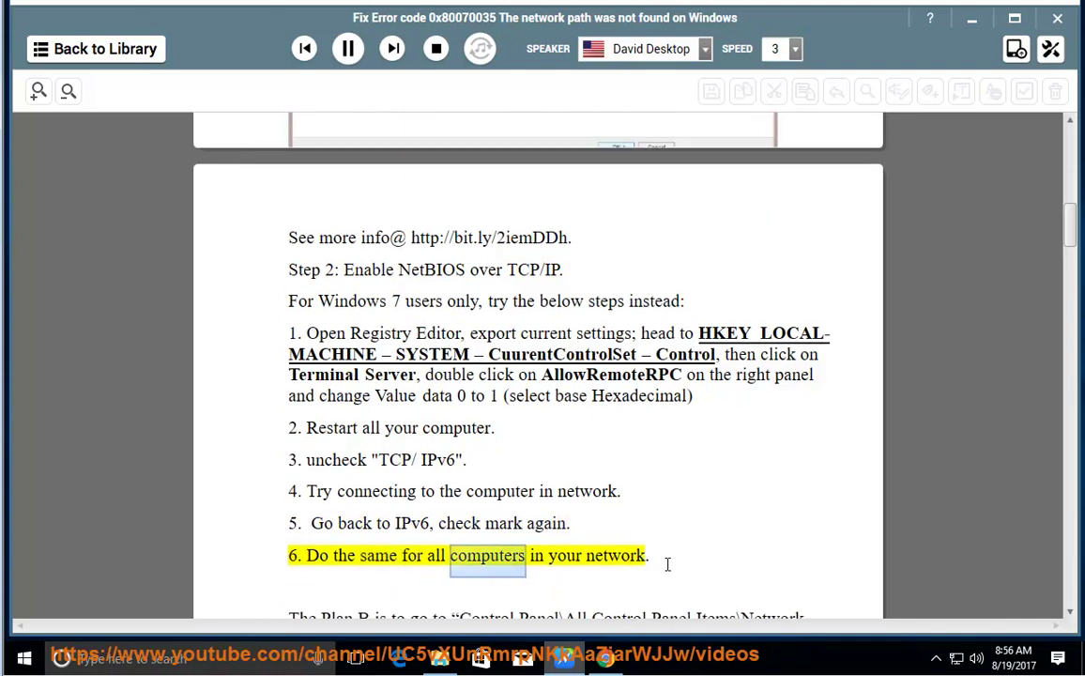
left_click(346, 48)
left_click(580, 496)
scroll(579, 485, "up", 1)
left_click_drag(564, 300, 266, 308)
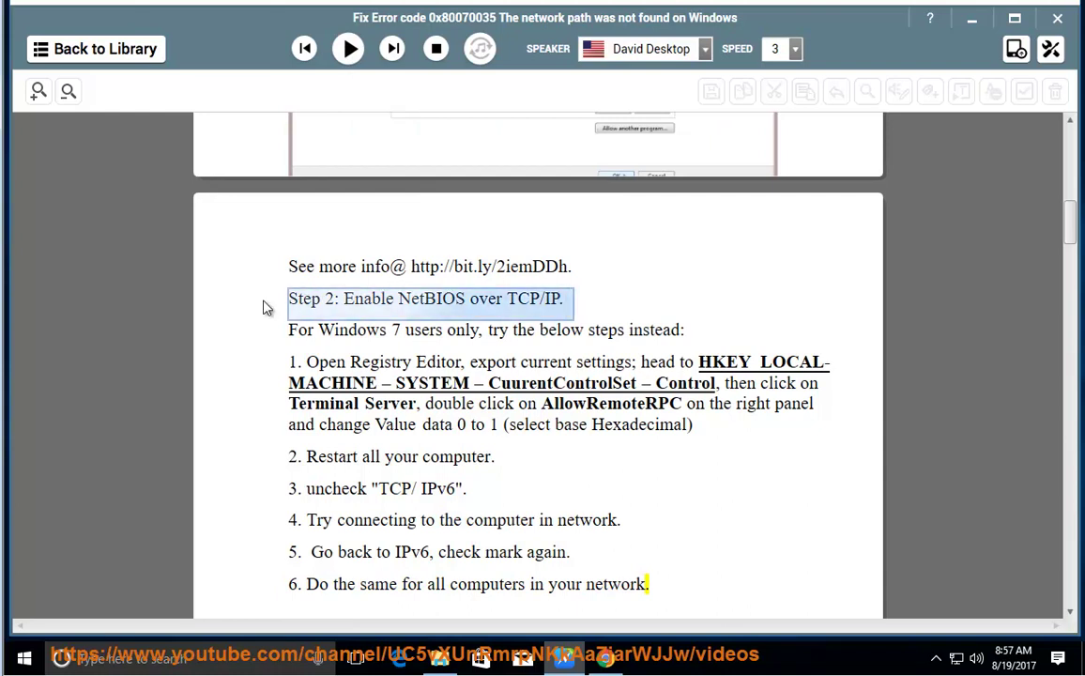
Open the Ethernet0 connection's properties from the Network and Sharing Center
right_click(959, 661)
left_click(929, 647)
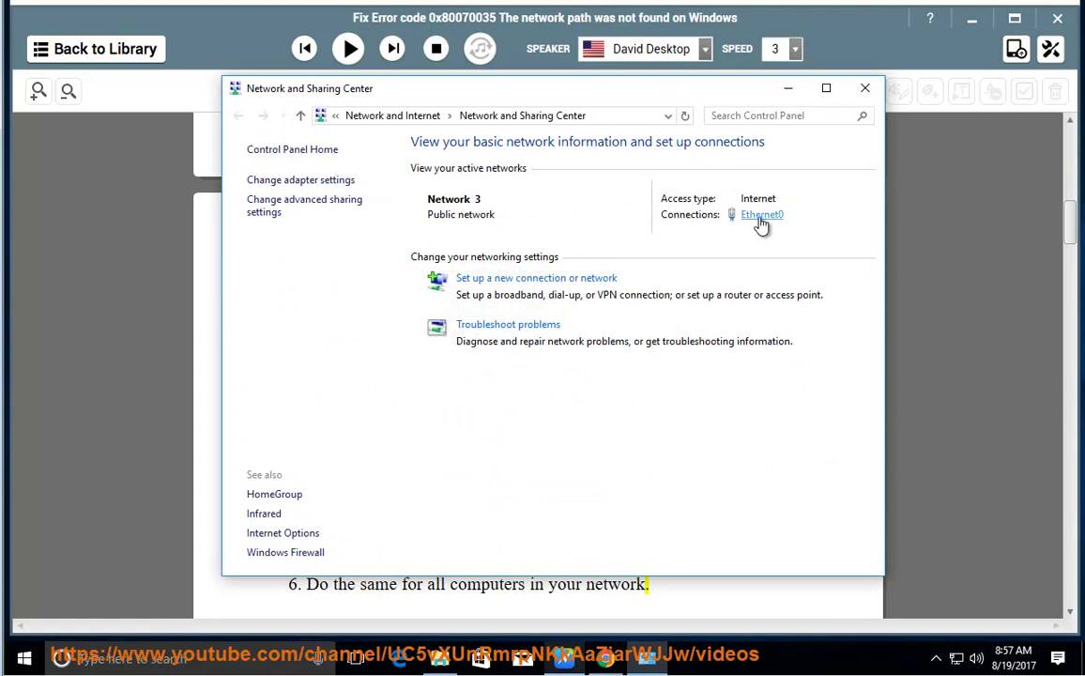
left_click(761, 214)
left_click(443, 468)
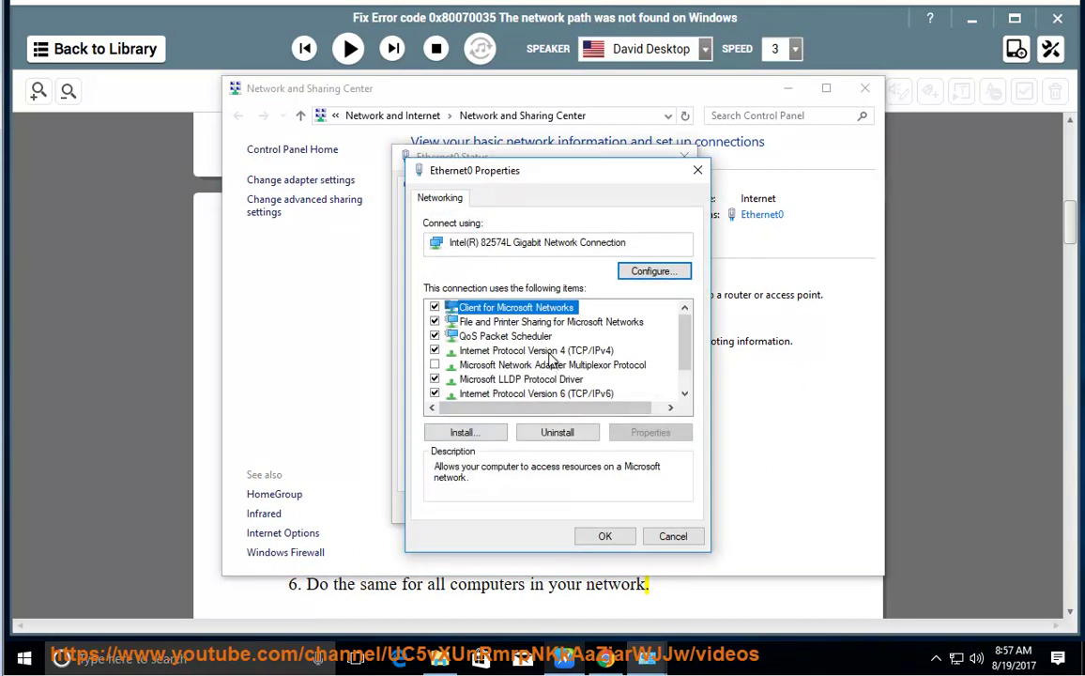
Open the WINS settings in the advanced TCP/IP options of Internet Protocol Version 4, and move that dialog aside
left_click(549, 351)
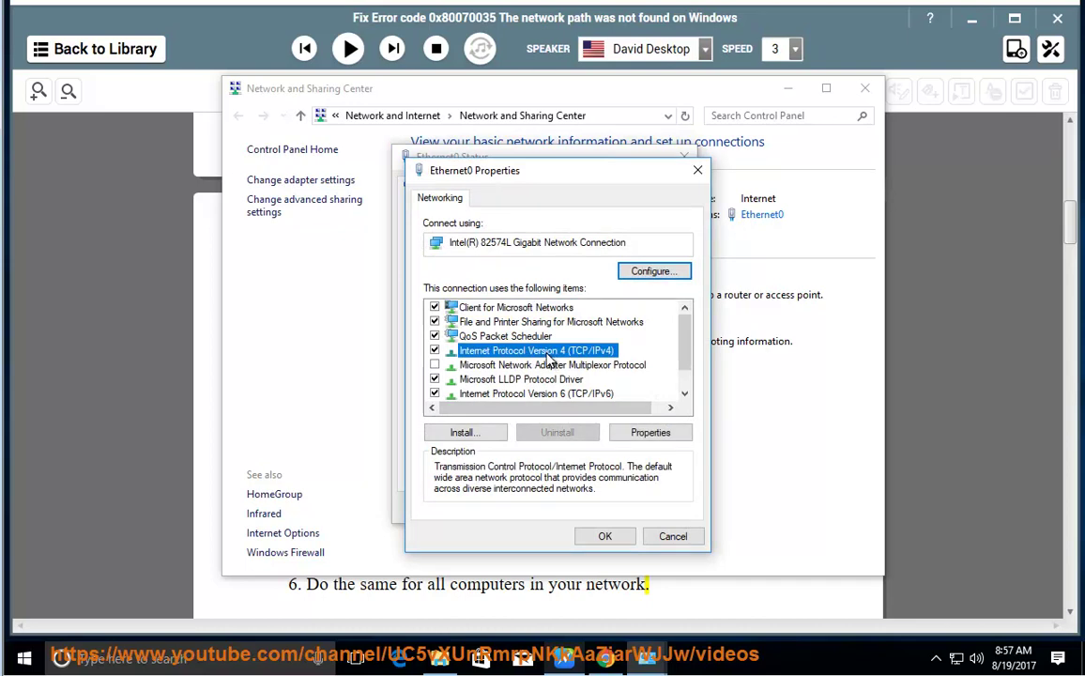
double_click(546, 357)
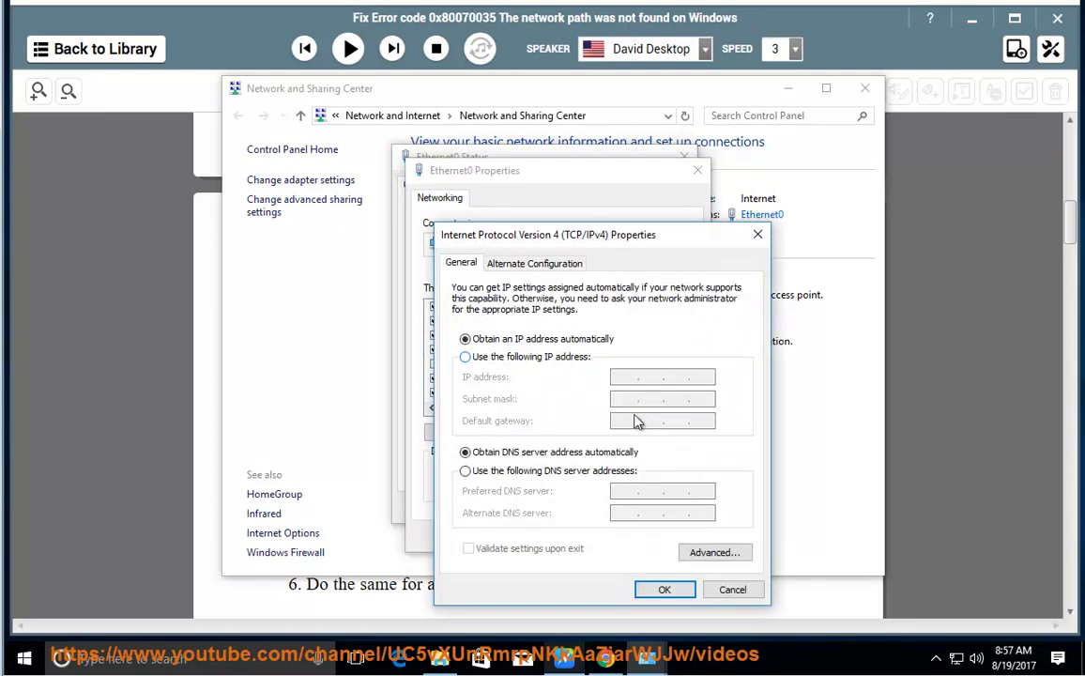
left_click(715, 554)
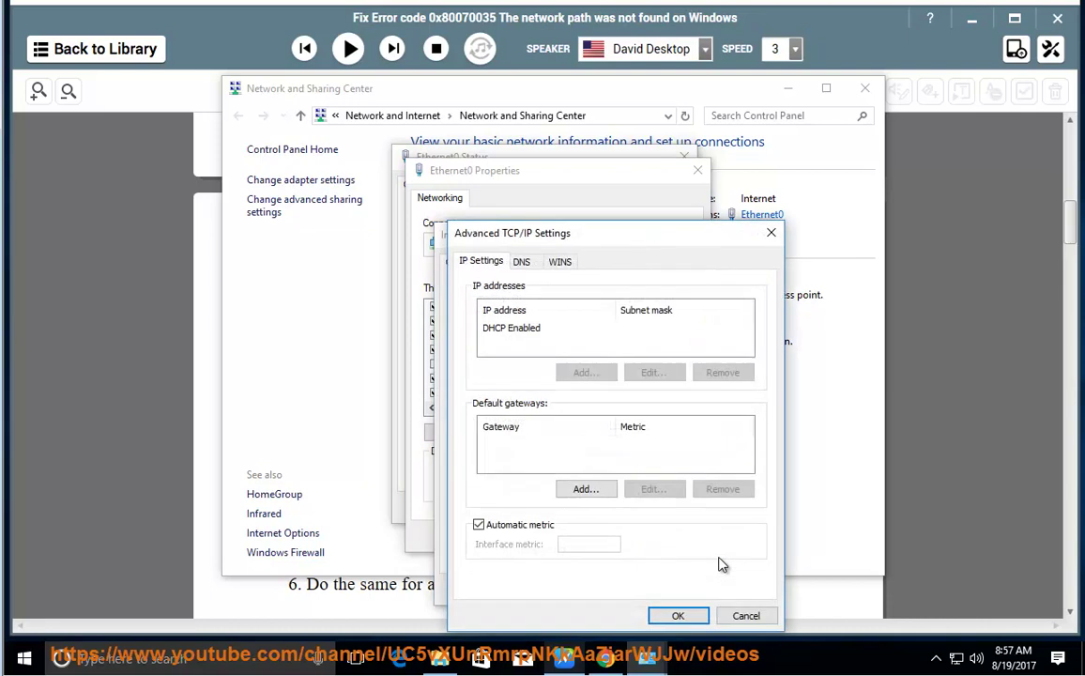
left_click(559, 262)
left_click_drag(583, 242, 853, 181)
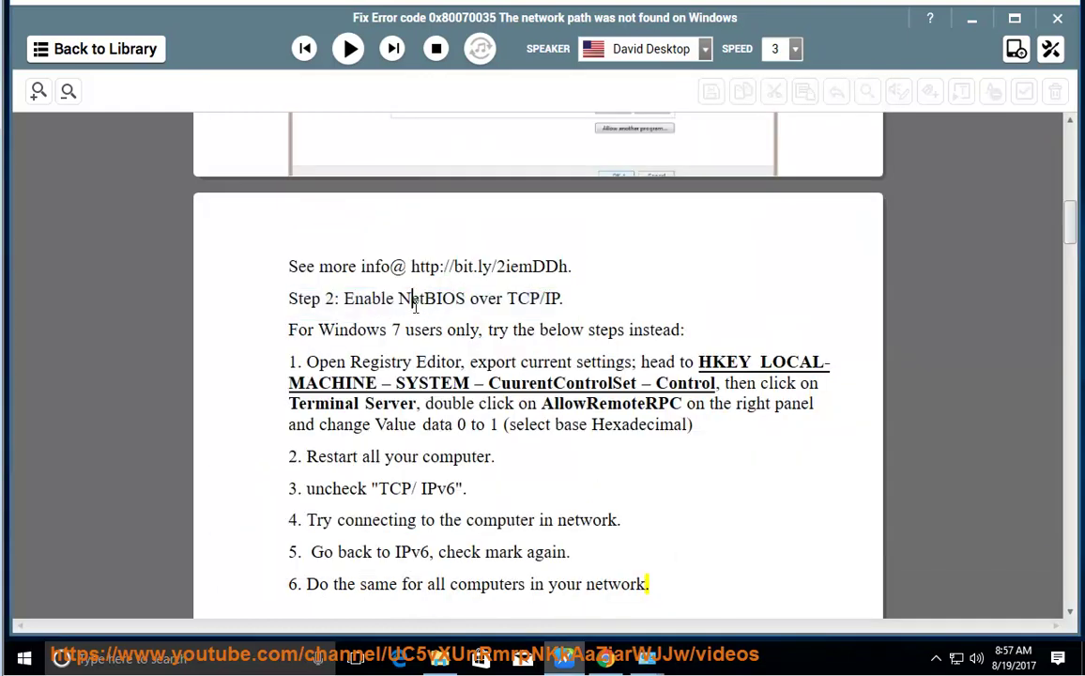
Return to the WINS settings to examine the Enable NetBIOS over TCP/IP option, and cancel the network dialogs
mouse_move(646, 658)
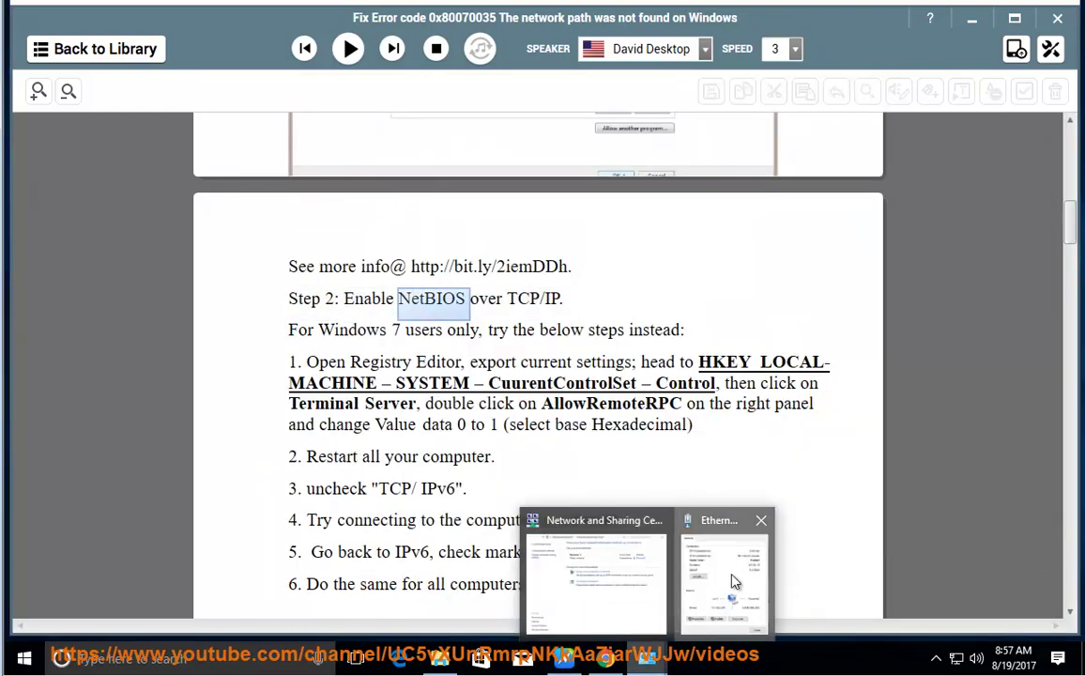
left_click(661, 518)
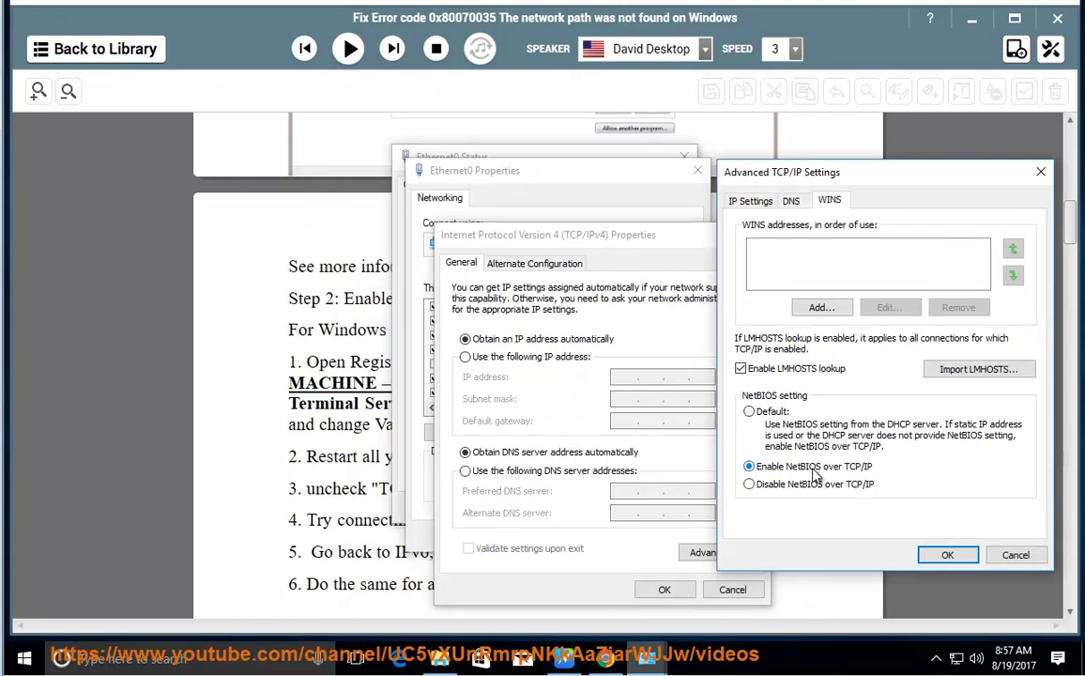
left_click(996, 555)
left_click(733, 589)
left_click(673, 534)
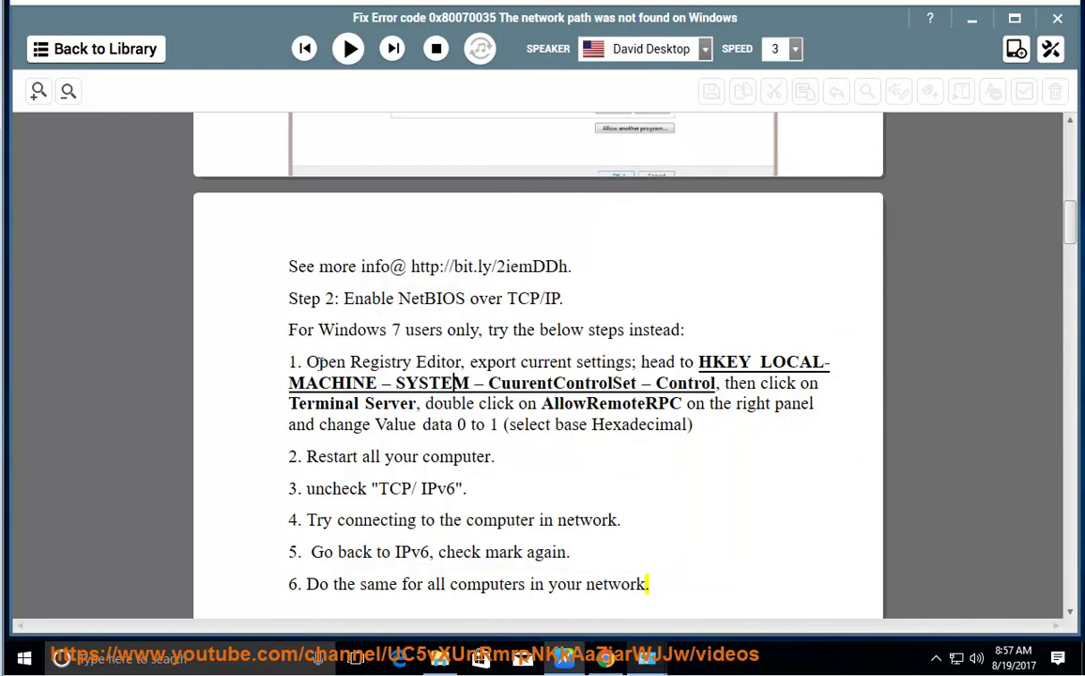
Highlight the guide's Registry Editor instruction, run REGEDIT, and allow Registry Editor to make changes to the device
left_click_drag(309, 361, 718, 383)
left_click(729, 383)
key("super+r")
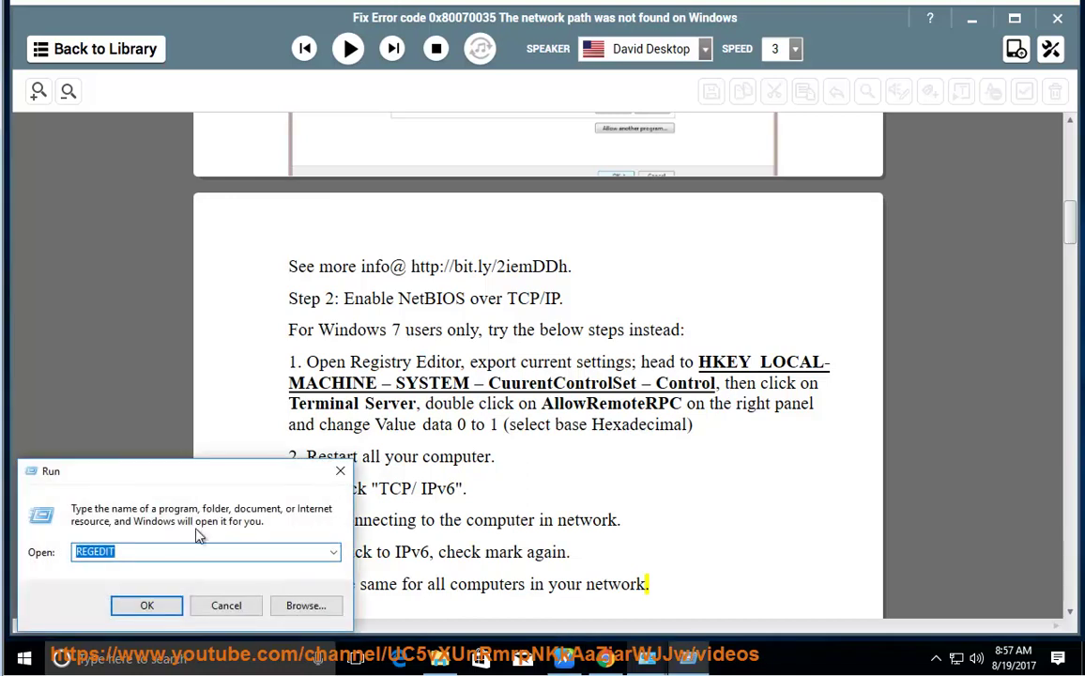
left_click(147, 605)
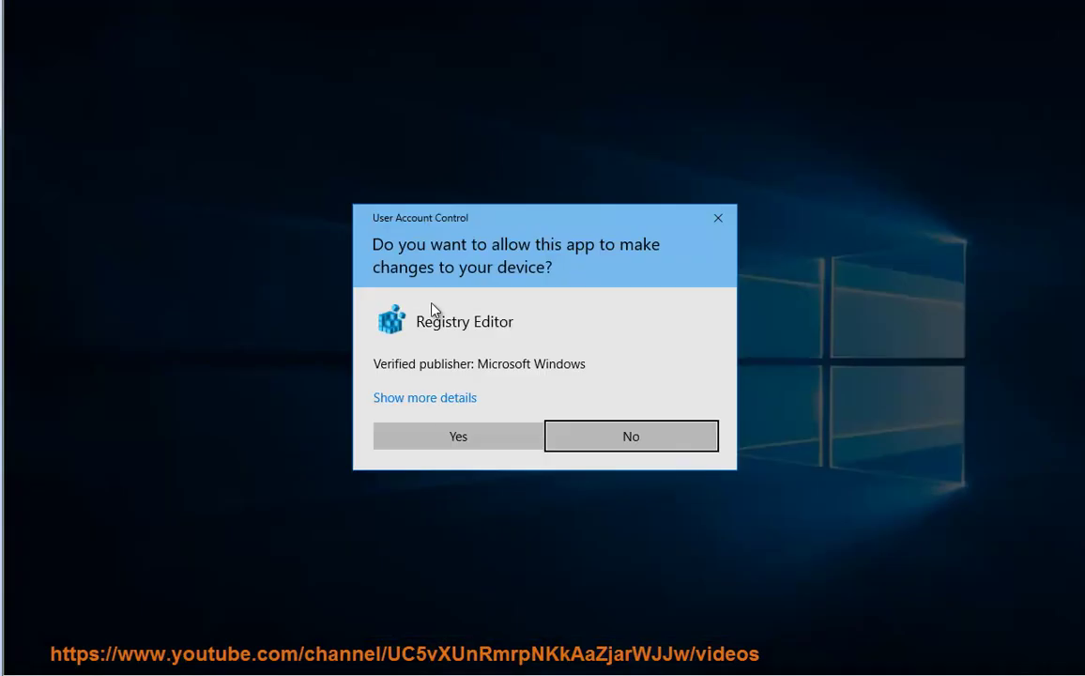
left_click(434, 438)
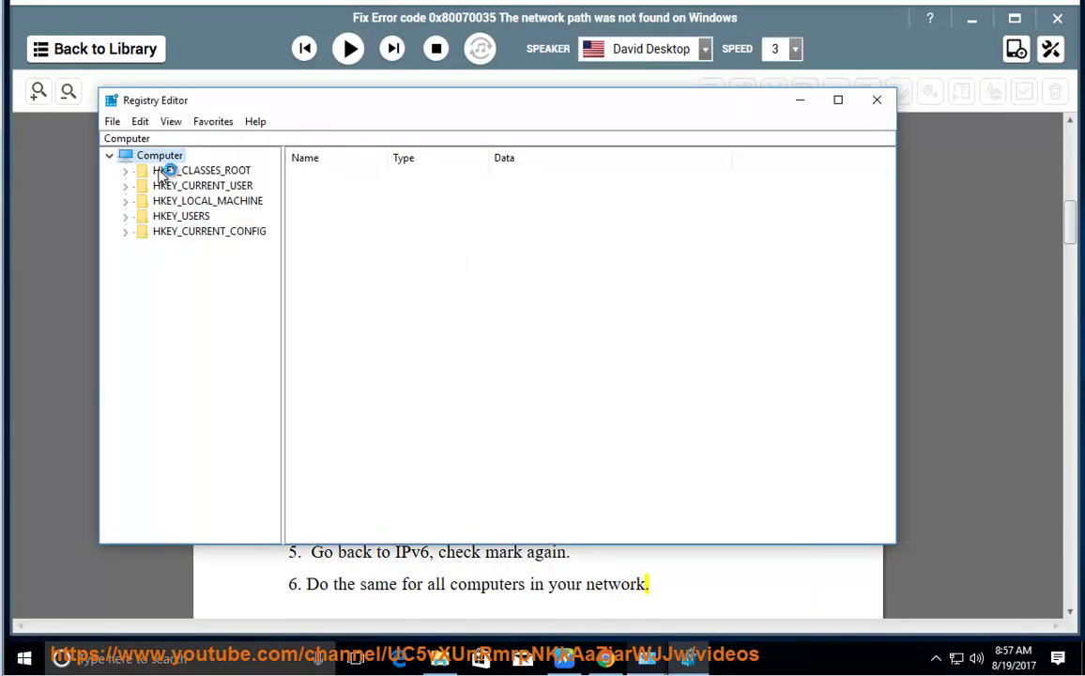
Start a registry export with the Desktop as the save location, and cancel it
left_click(112, 121)
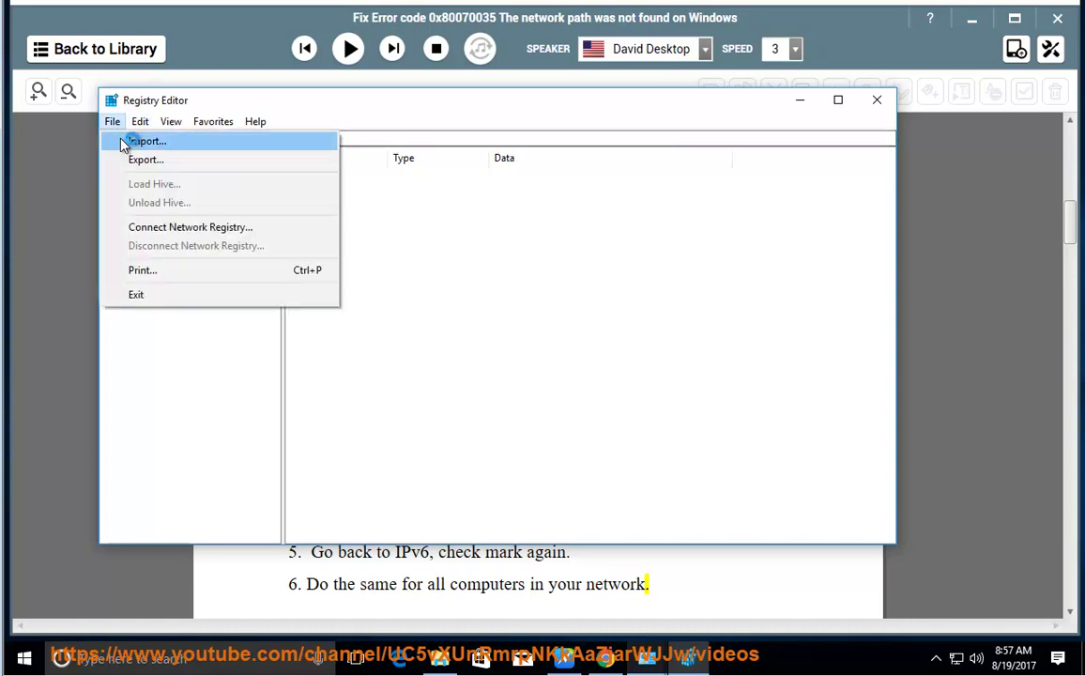
left_click(150, 161)
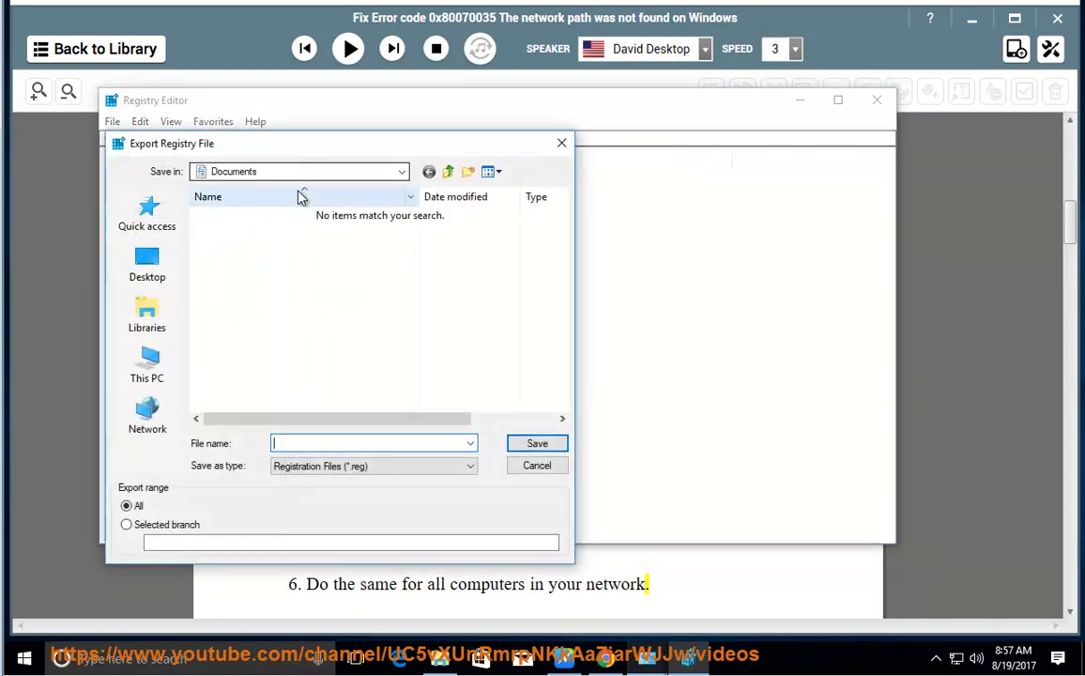
left_click(150, 264)
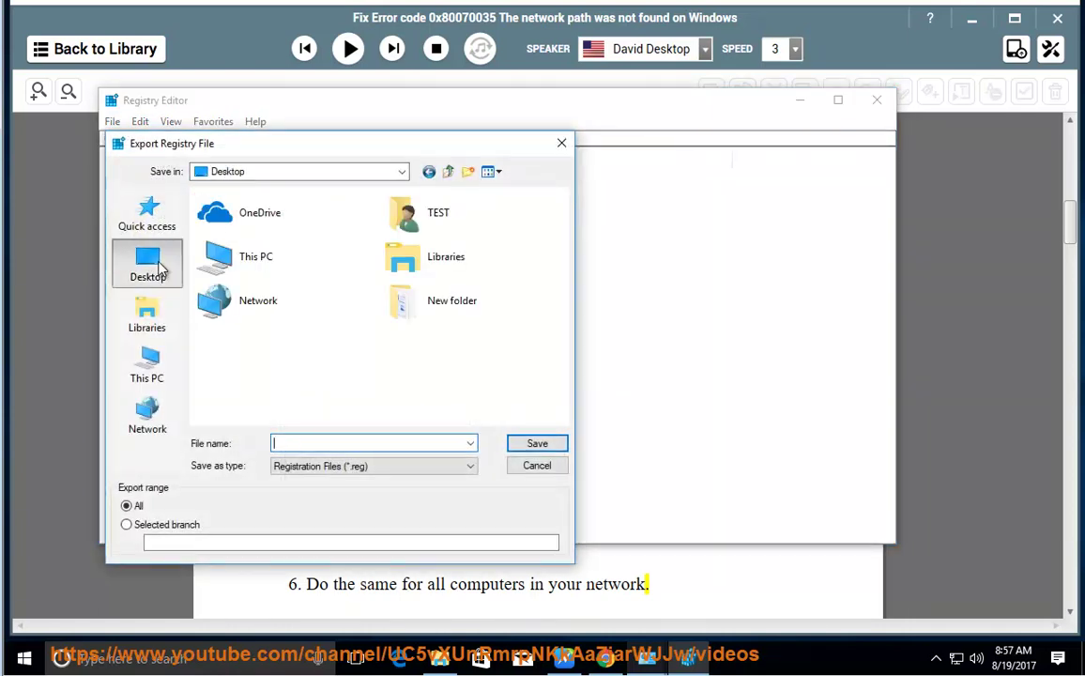
left_click(536, 467)
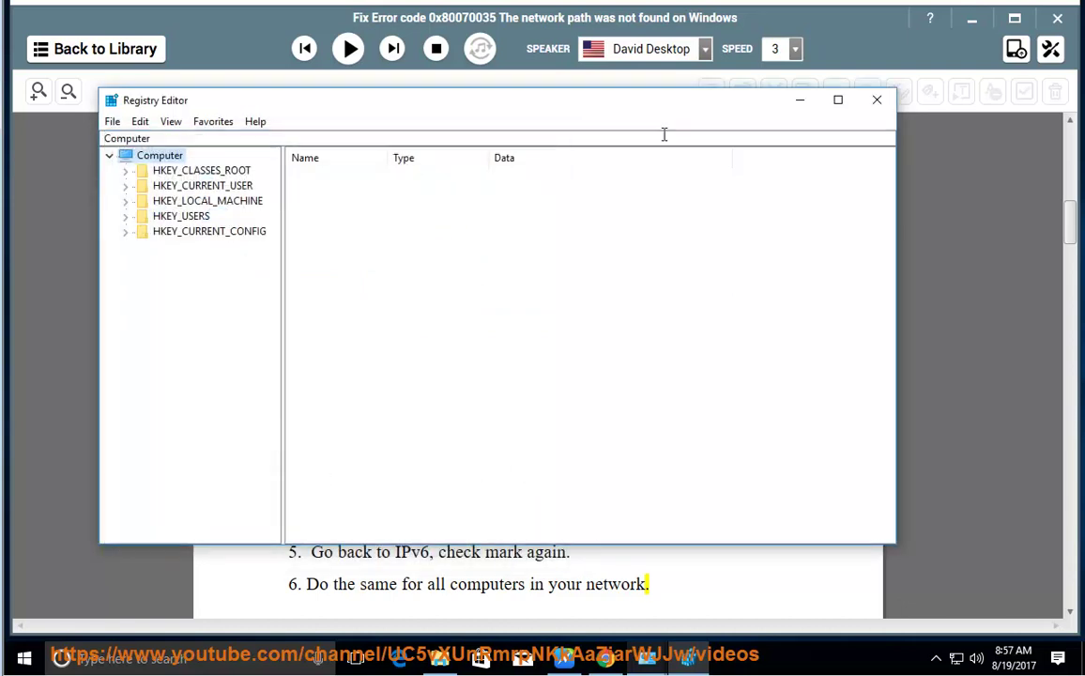
Move the Registry Editor window beside the guide's instruction, and expand HKEY_LOCAL_MACHINE and its SYSTEM key
left_click_drag(702, 101, 913, 291)
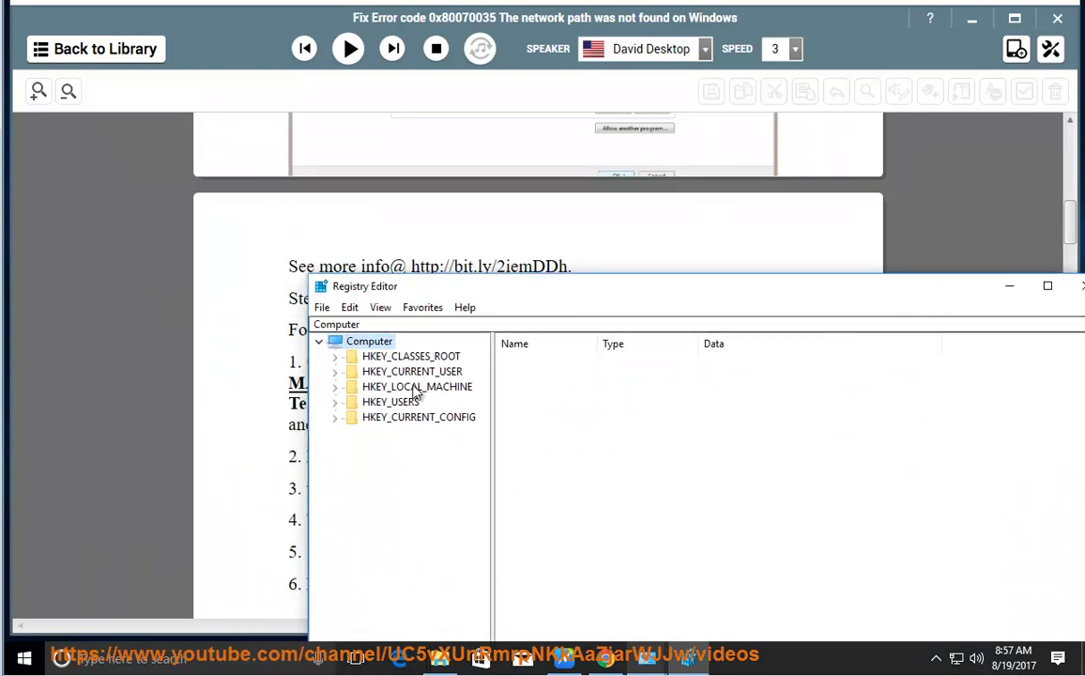
left_click(441, 387)
left_click_drag(581, 298, 704, 272)
left_click(454, 366)
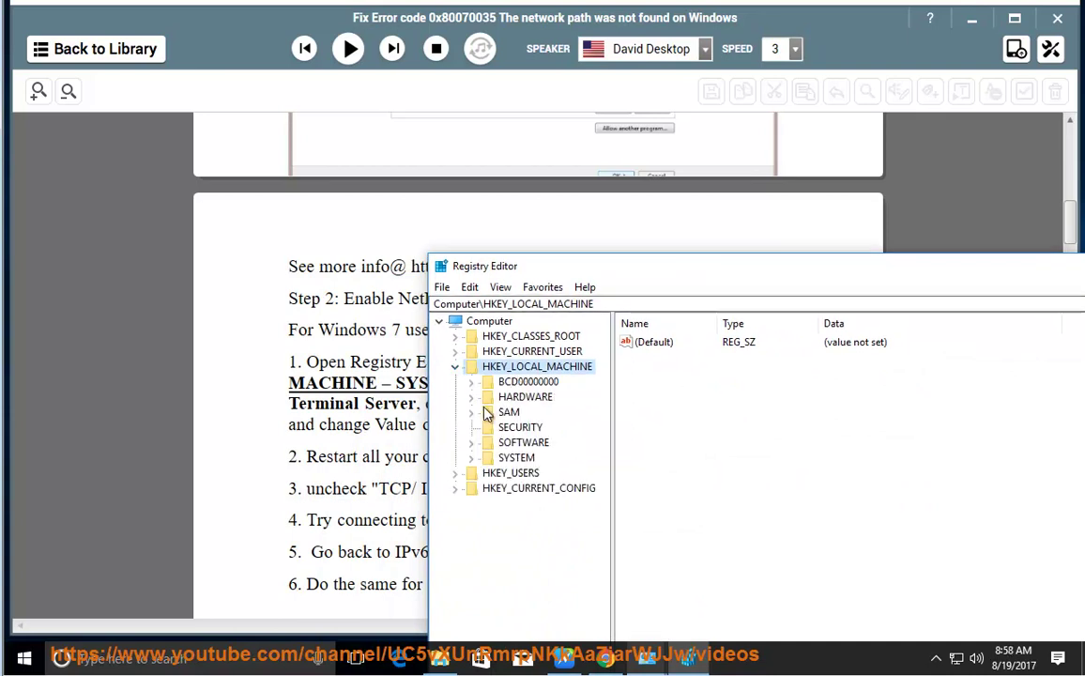
left_click(474, 459)
left_click(472, 457)
left_click_drag(572, 268, 539, 172)
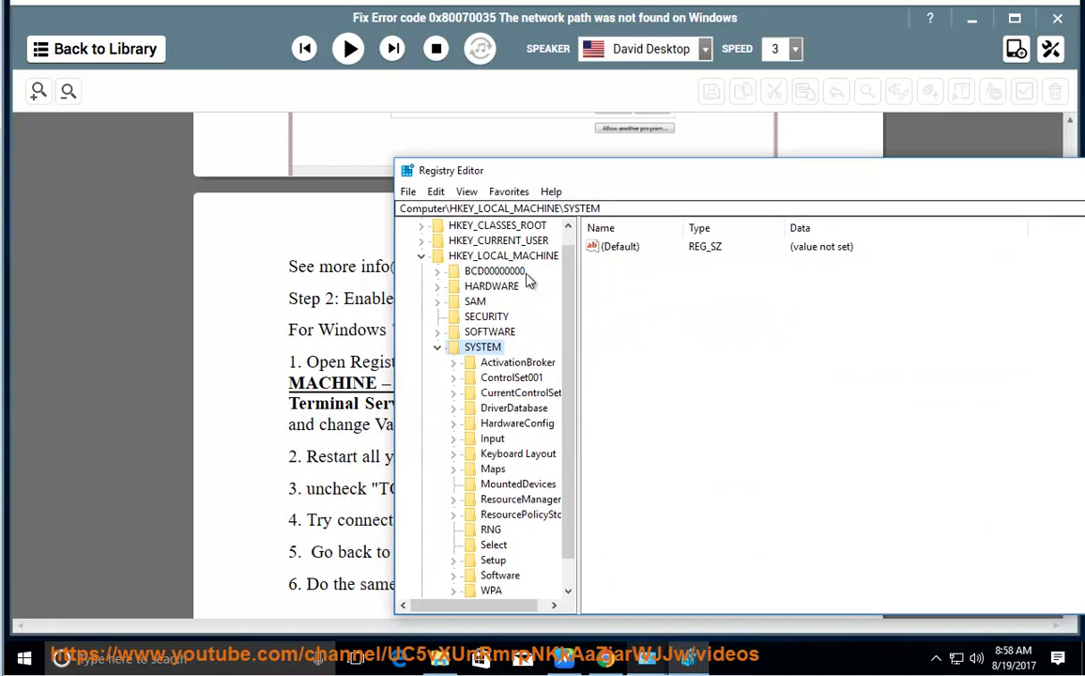
Widen the key tree, expand CurrentControlSet under SYSTEM, and select its Control key
left_click_drag(579, 387, 706, 394)
left_click(497, 393)
left_click(454, 393)
left_click_drag(629, 177, 625, 216)
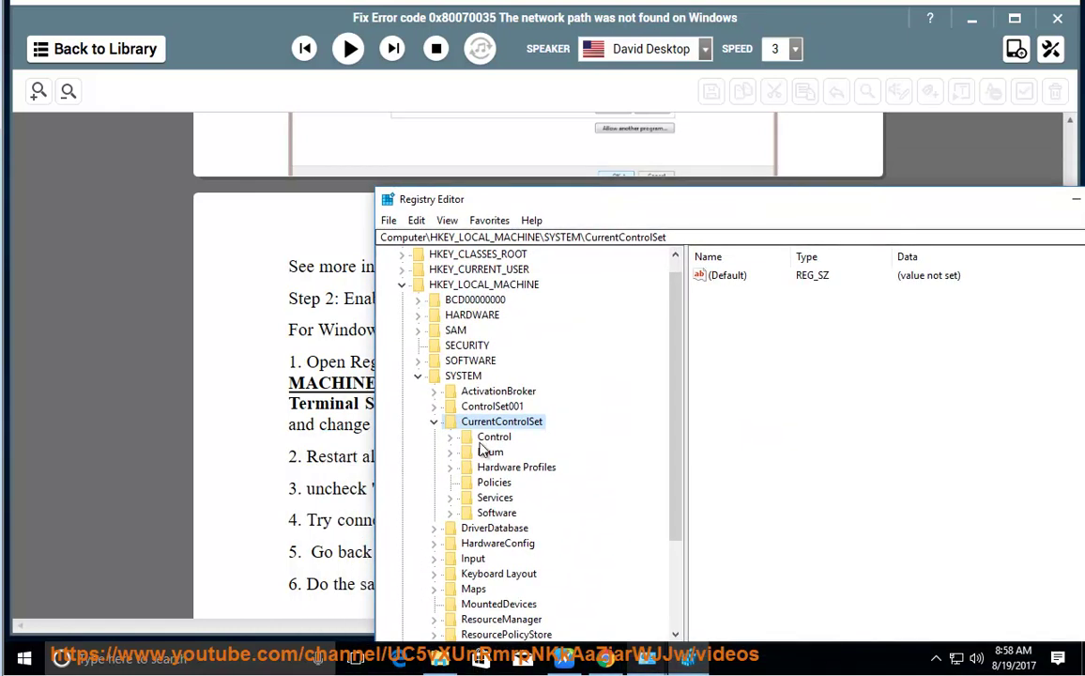
left_click(492, 438)
left_click_drag(726, 207, 634, 225)
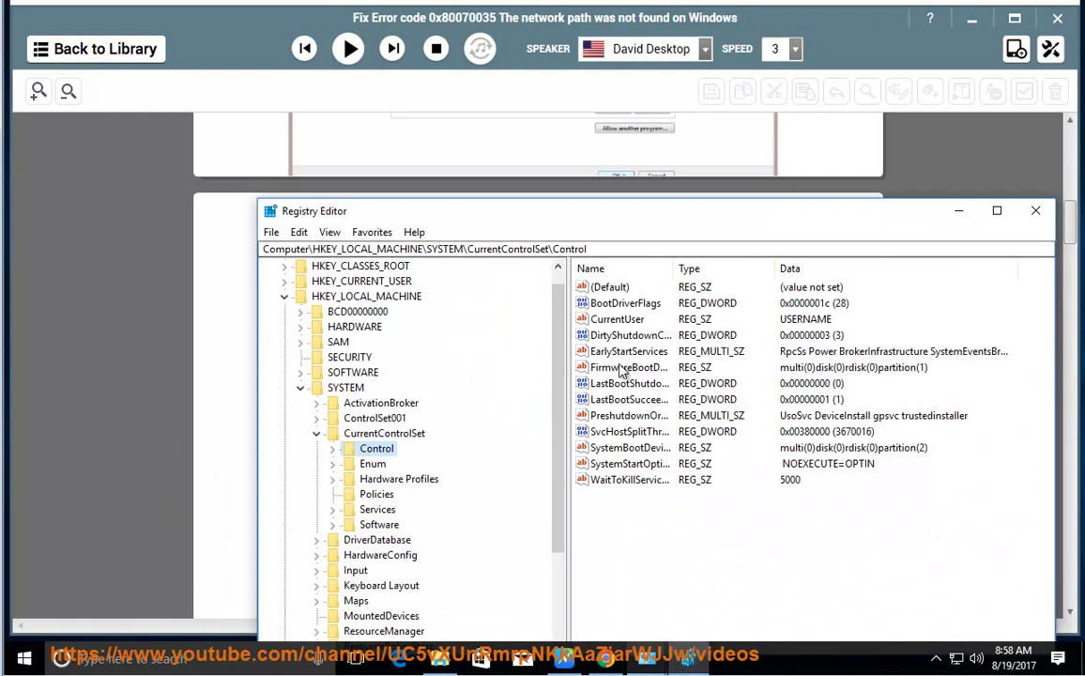
Expand the Control key and select its Terminal Server subkey
left_click(613, 483)
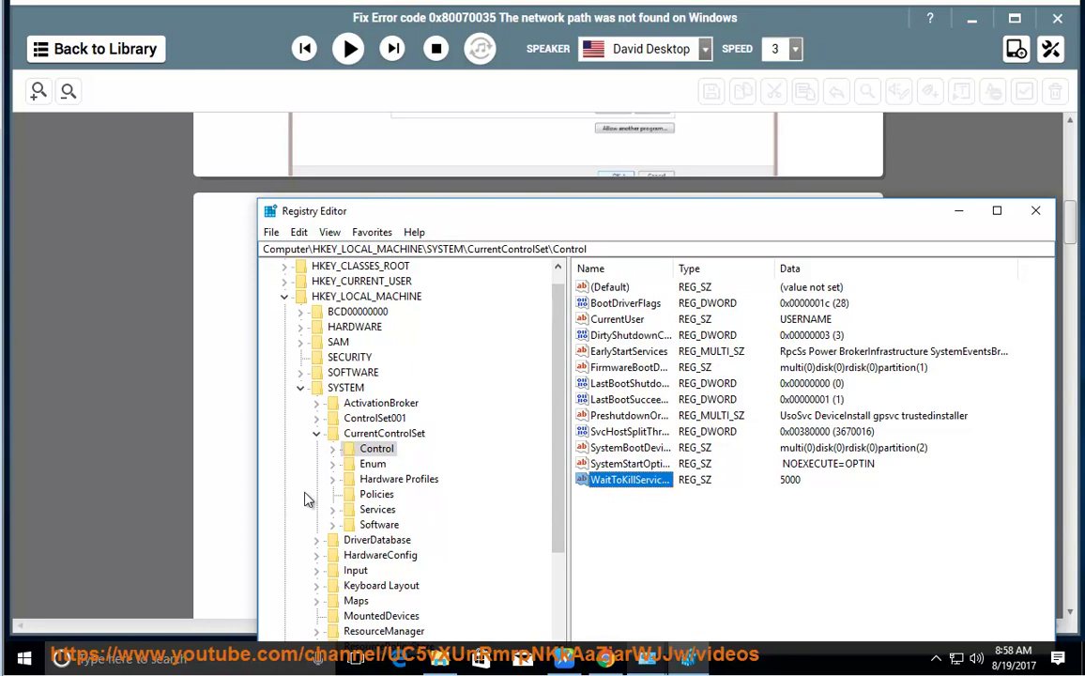
left_click(333, 452)
left_click_drag(556, 335, 543, 534)
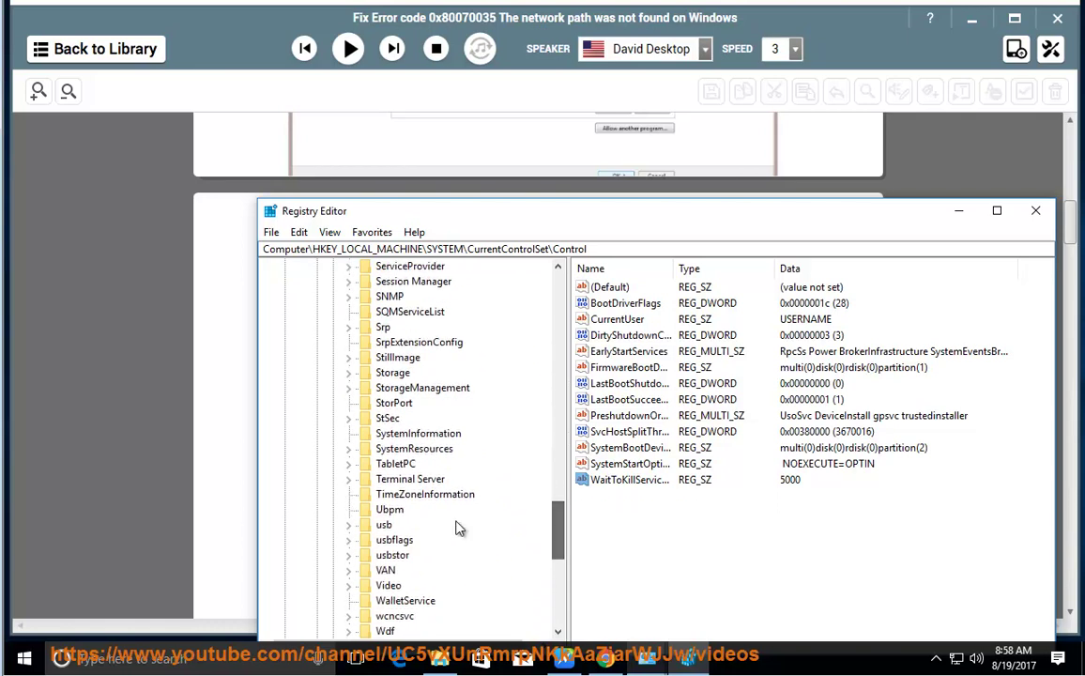
left_click(388, 479)
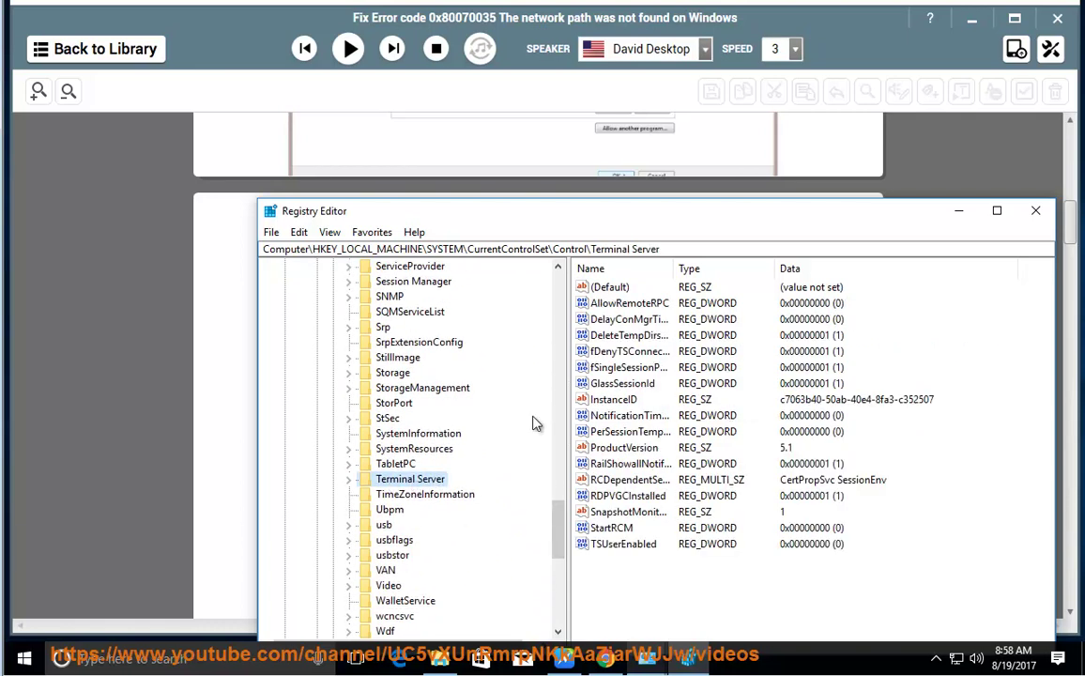
Enter 1 as the hexadecimal value data of AllowRemoteRPC in the Terminal Server key, and cancel the edit
left_click_drag(704, 215, 621, 215)
left_click(561, 305)
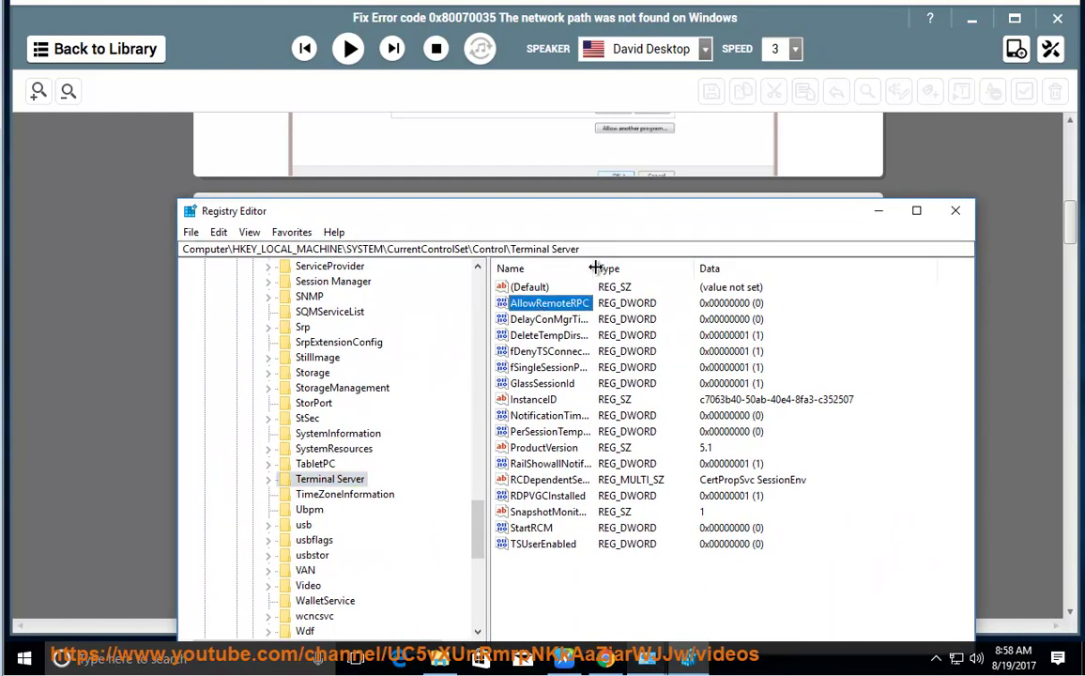
double_click(594, 269)
left_click_drag(646, 223, 619, 243)
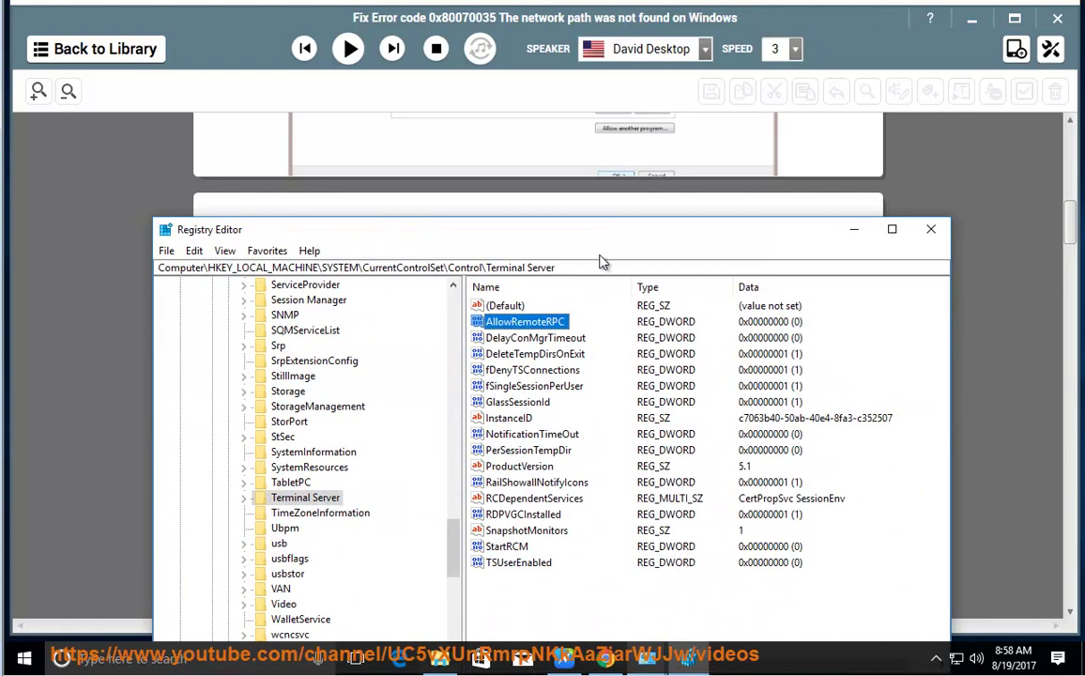
double_click(512, 321)
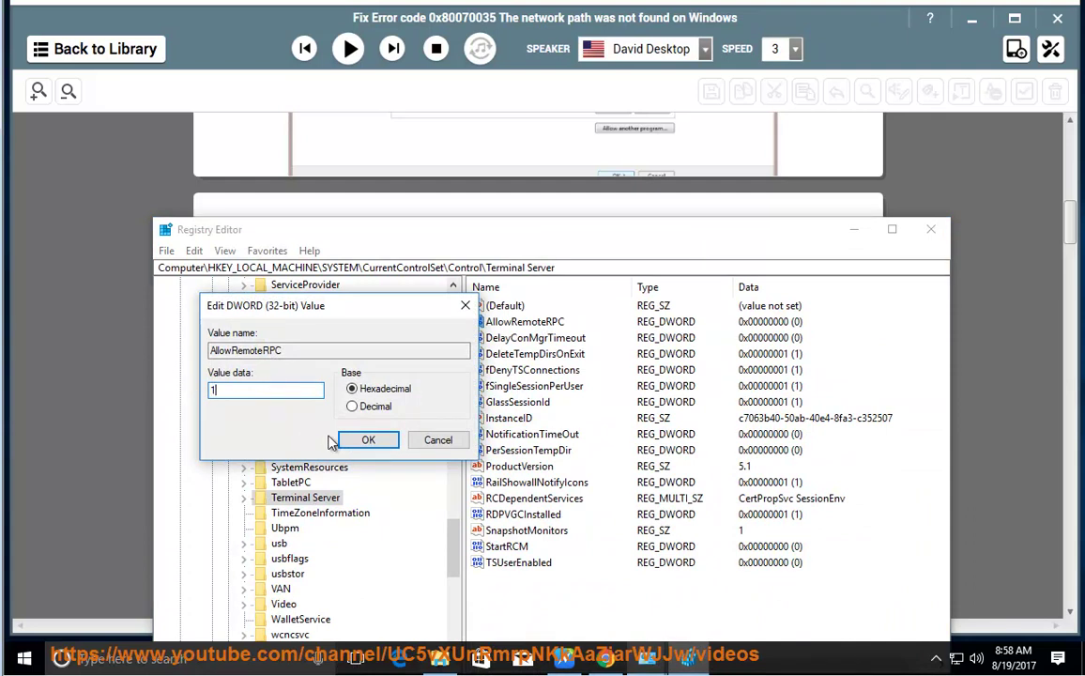
left_click(438, 440)
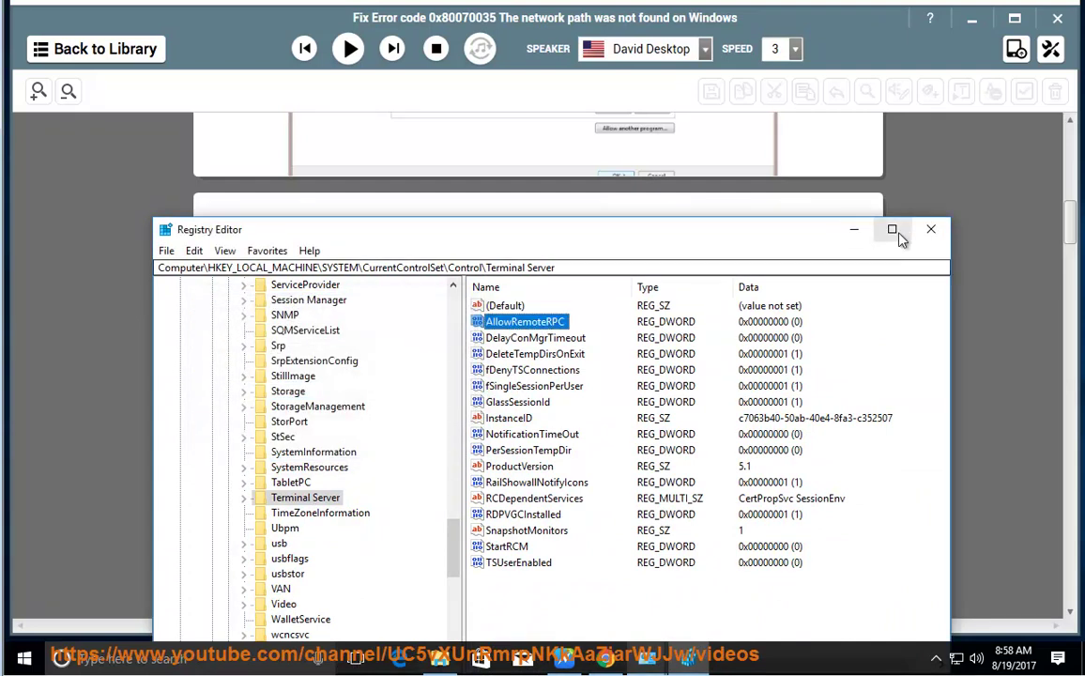
Highlight the full Terminal Server key path, minimize Registry Editor, and resume the guide's read-aloud playback
left_click_drag(530, 268, 117, 268)
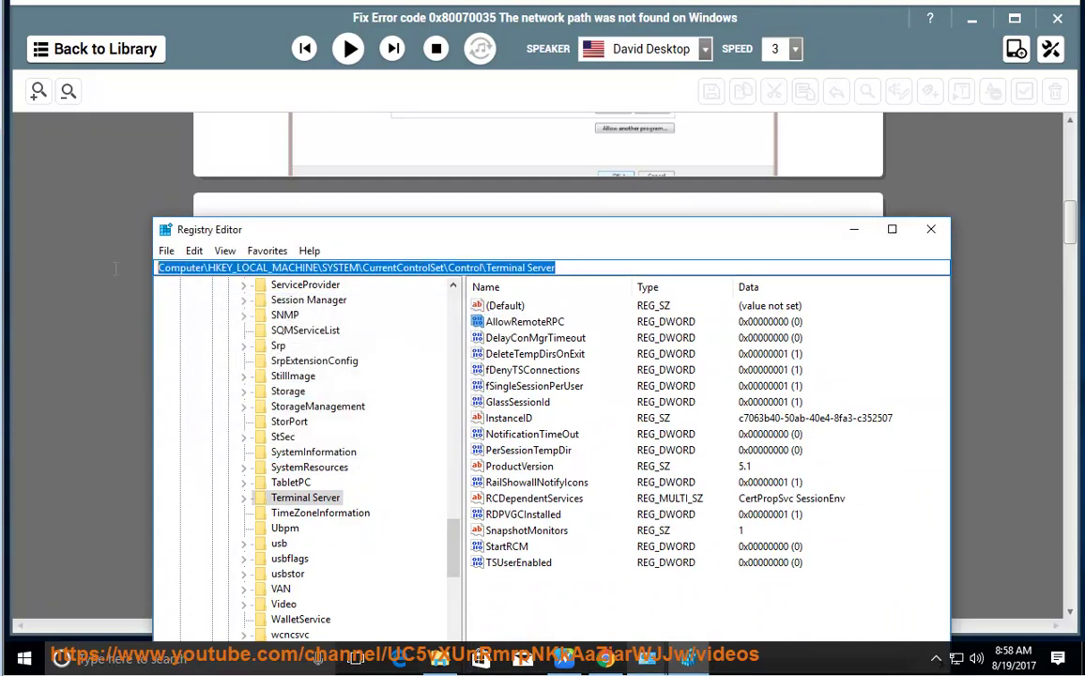
left_click(853, 233)
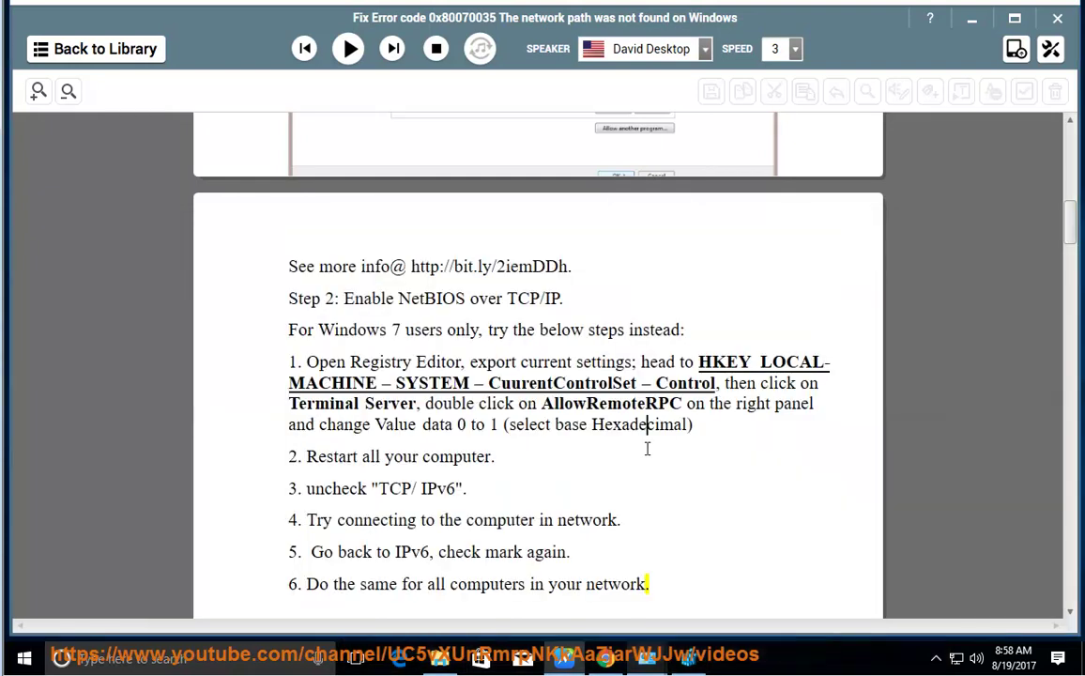
left_click(348, 52)
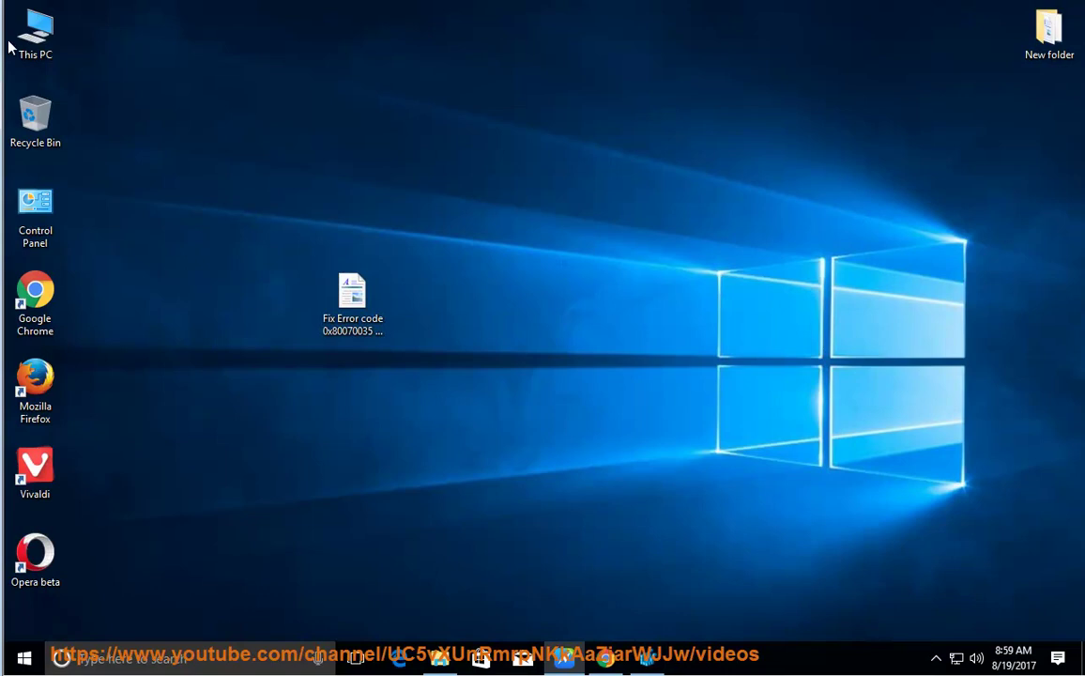
Open Computer Management from This PC and display the Services list under Services and Applications
right_click(33, 28)
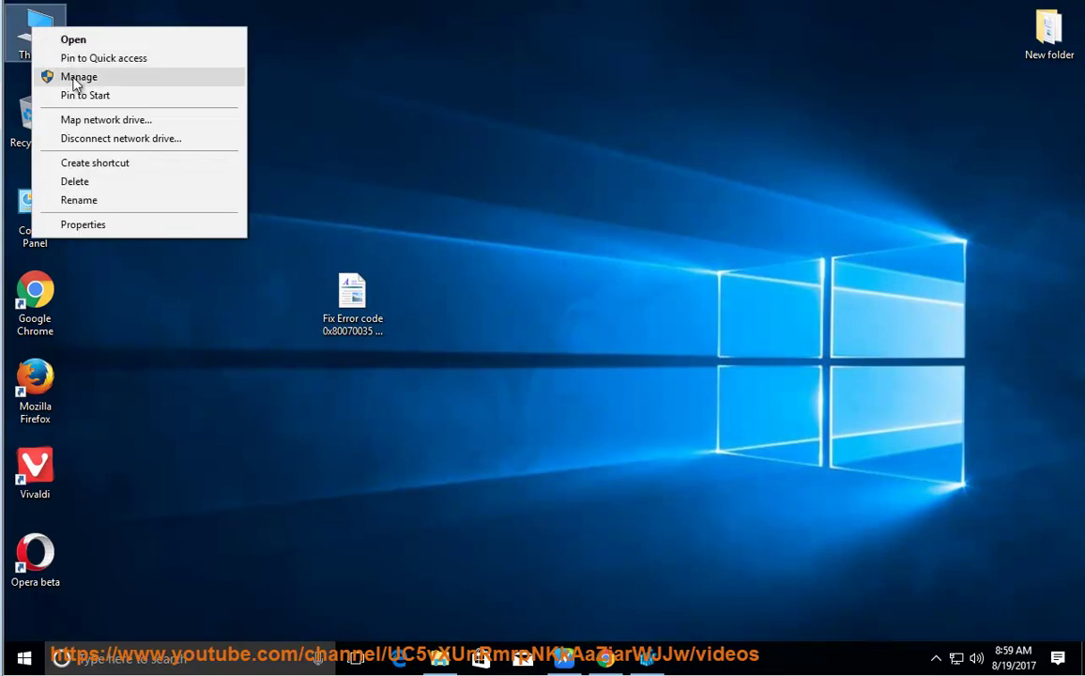
left_click(77, 80)
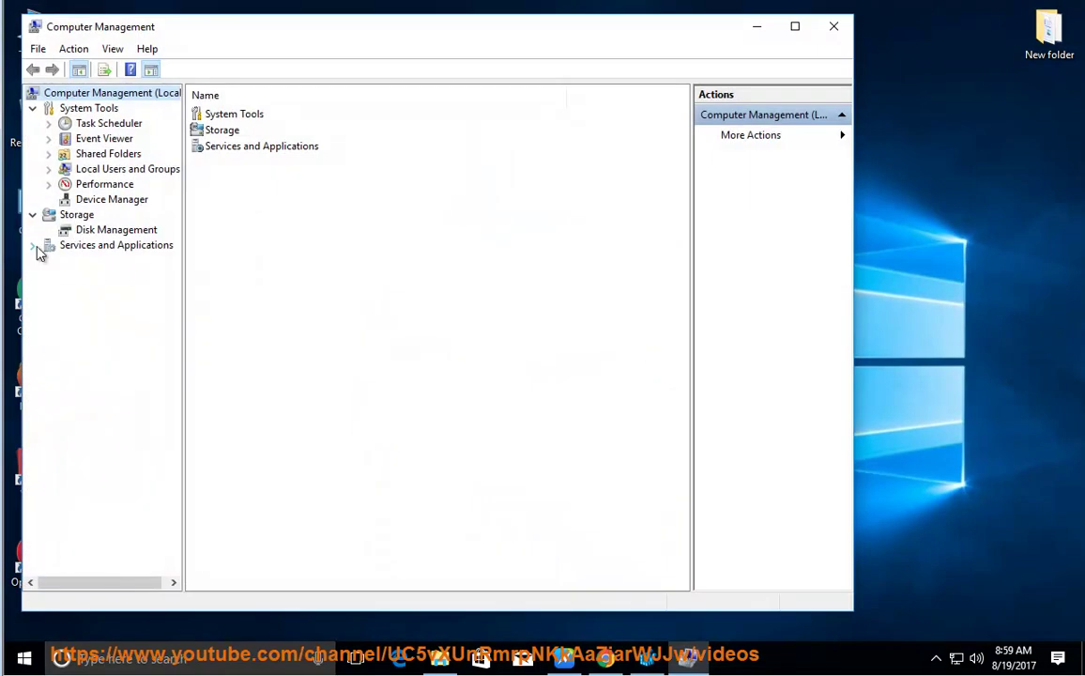
left_click(33, 246)
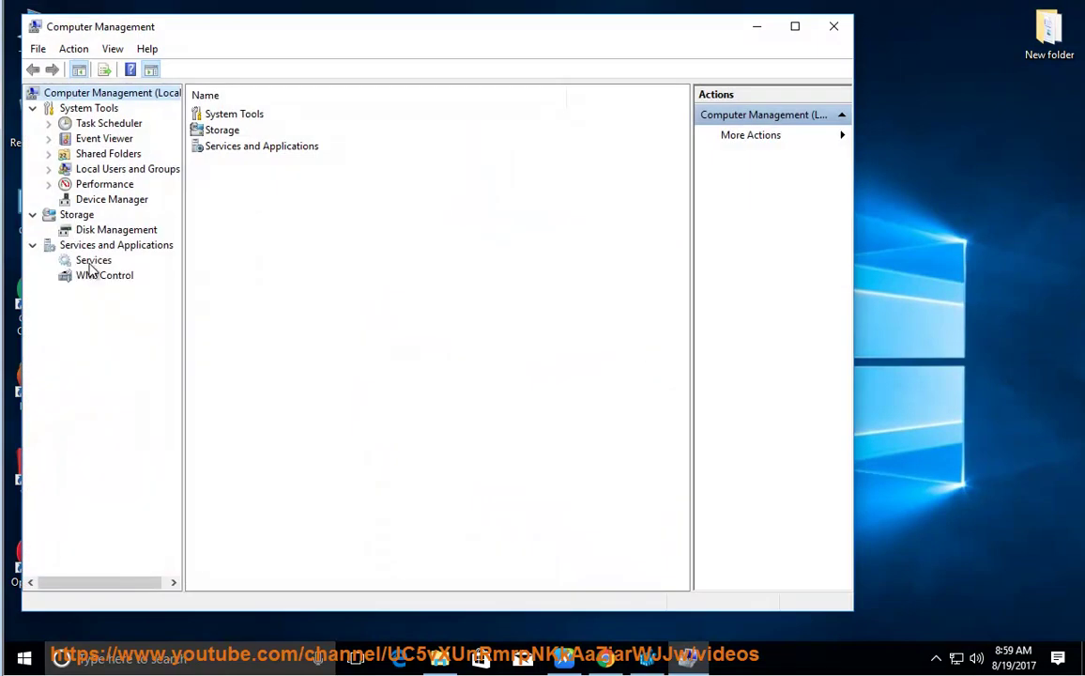
left_click(93, 260)
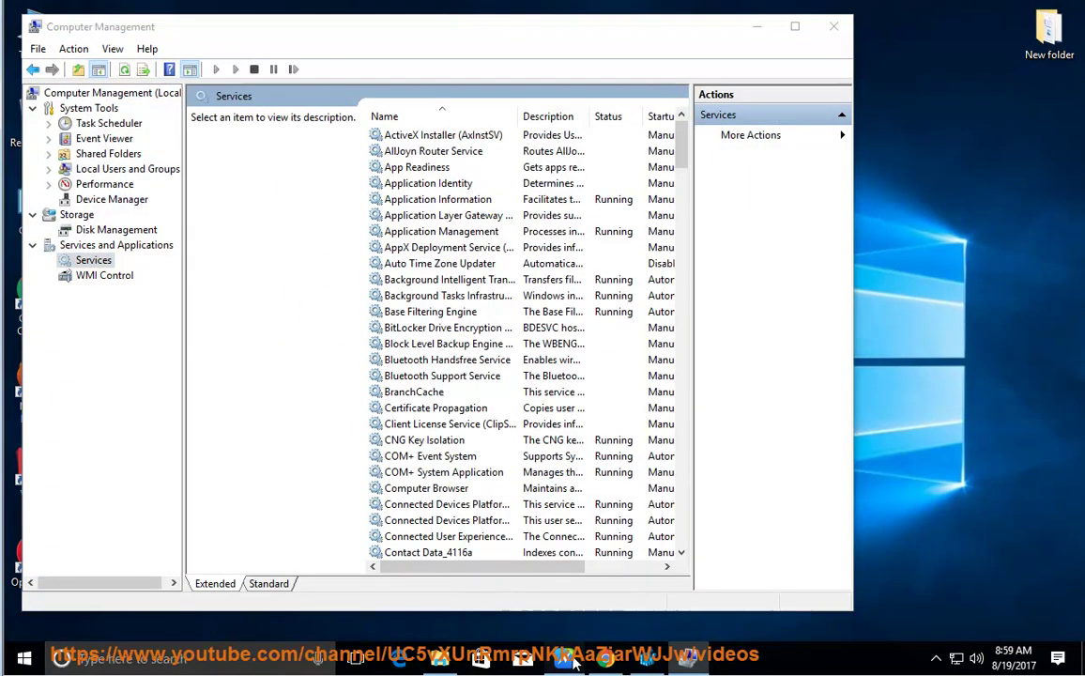
Return to the guide, pause its playback, and highlight the instruction about required system services running on both machines
left_click(563, 659)
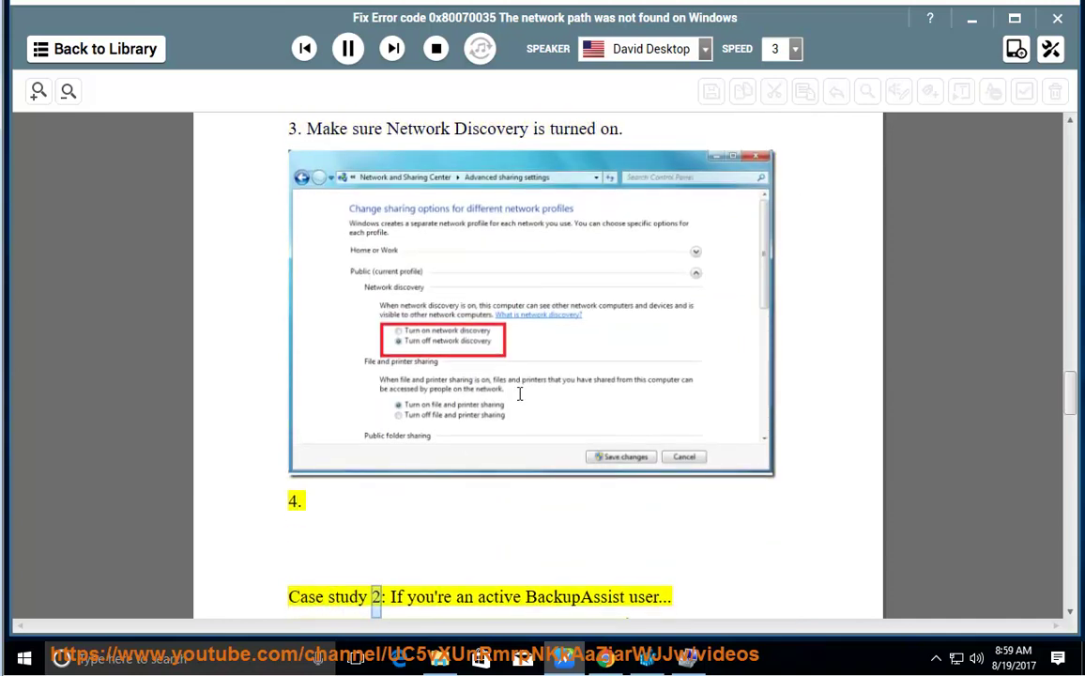
left_click(346, 48)
scroll(620, 392, "up", 6)
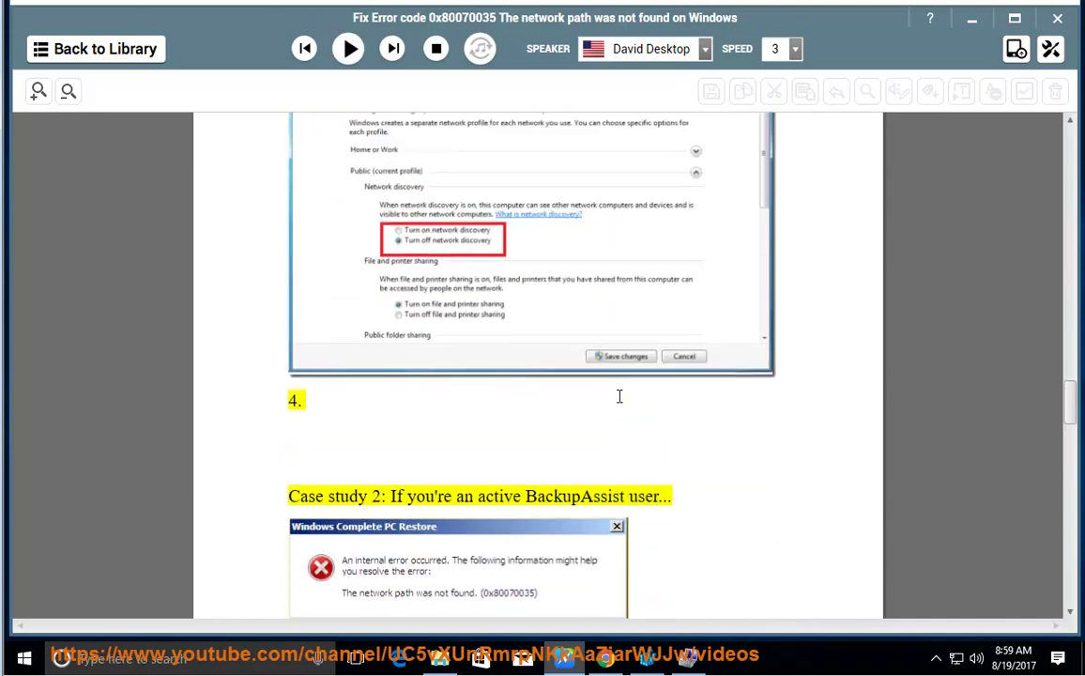
scroll(617, 406, "up", 3)
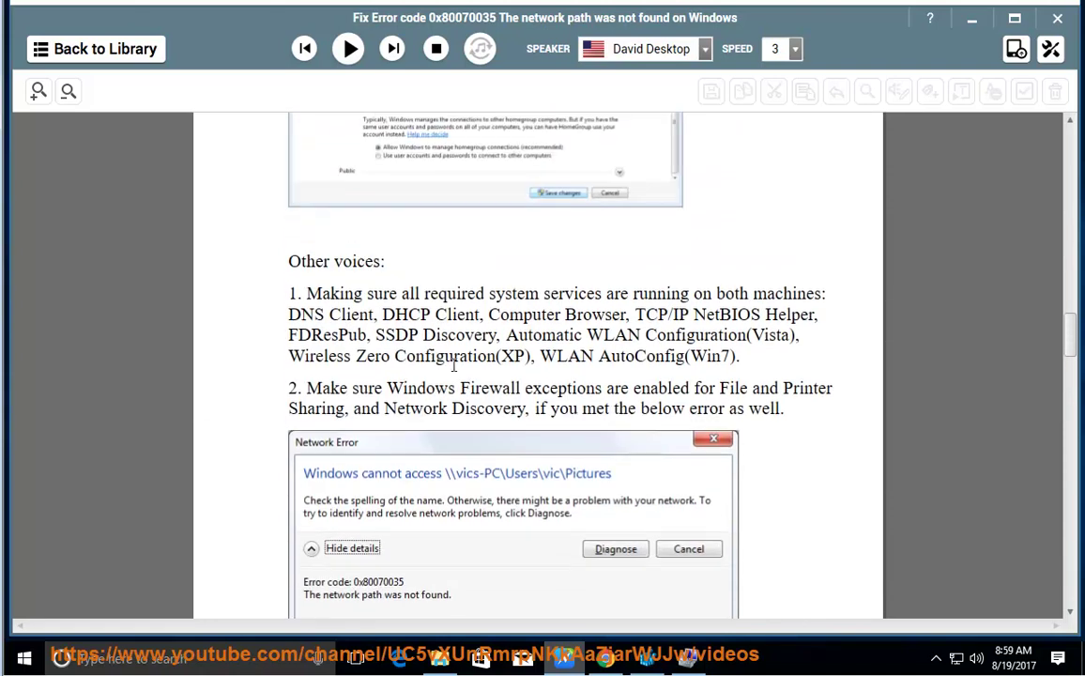
left_click_drag(307, 293, 823, 294)
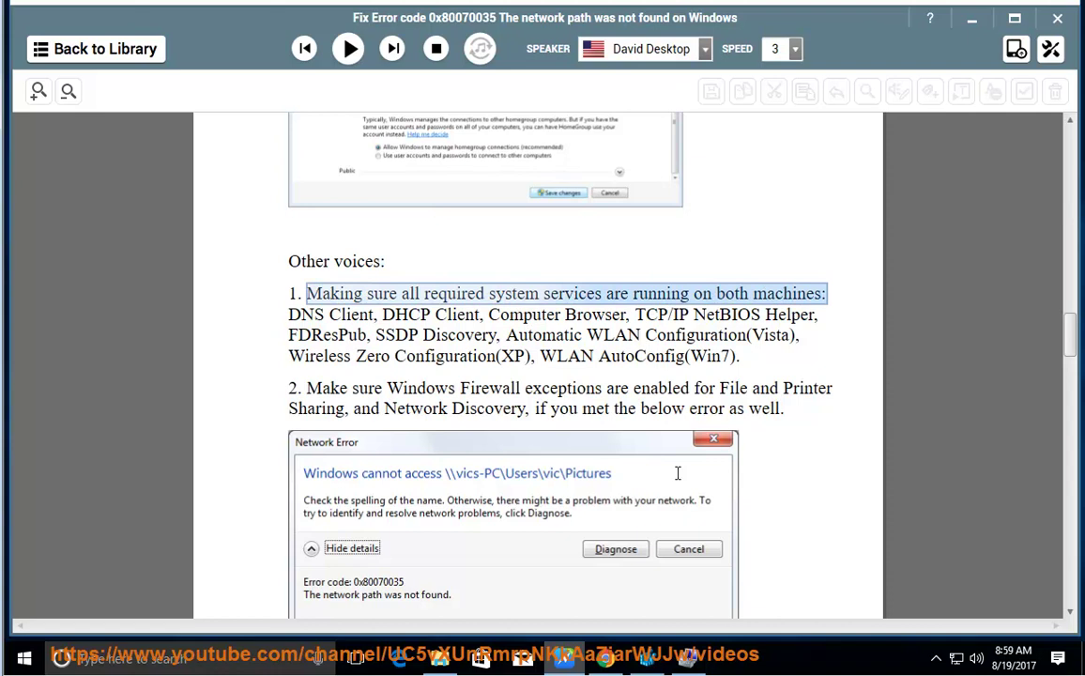
Place Computer Management below the guide's service list, examine the DNS Client service's properties, and cancel the dialog
left_click(688, 657)
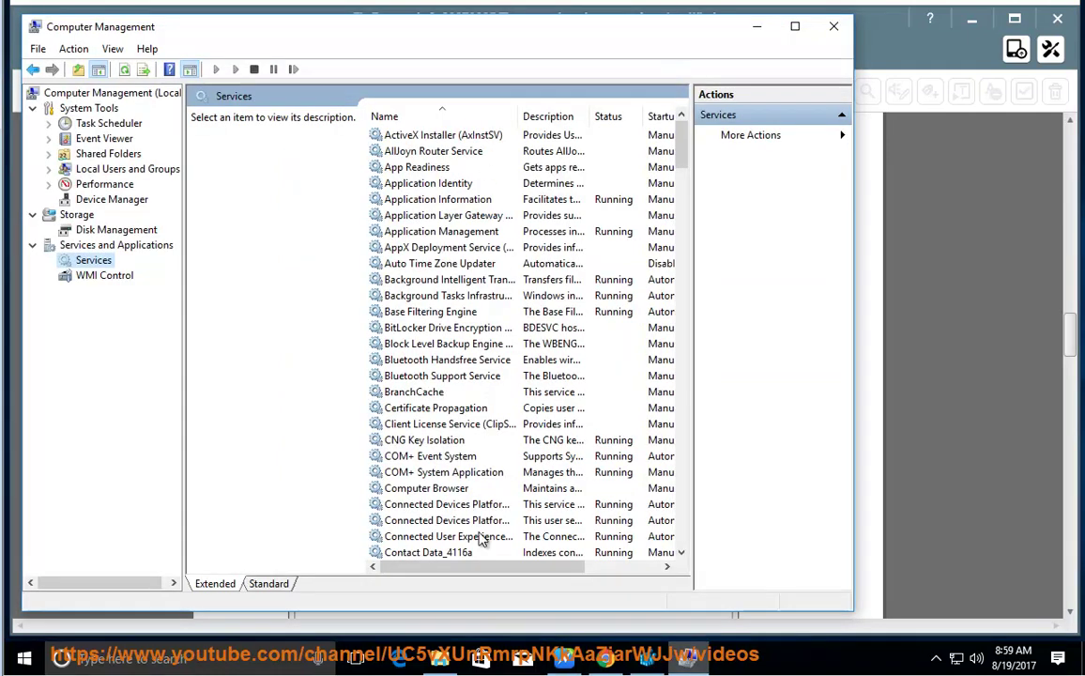
left_click(472, 441)
left_click_drag(606, 30, 698, 345)
left_click(558, 545)
key("d")
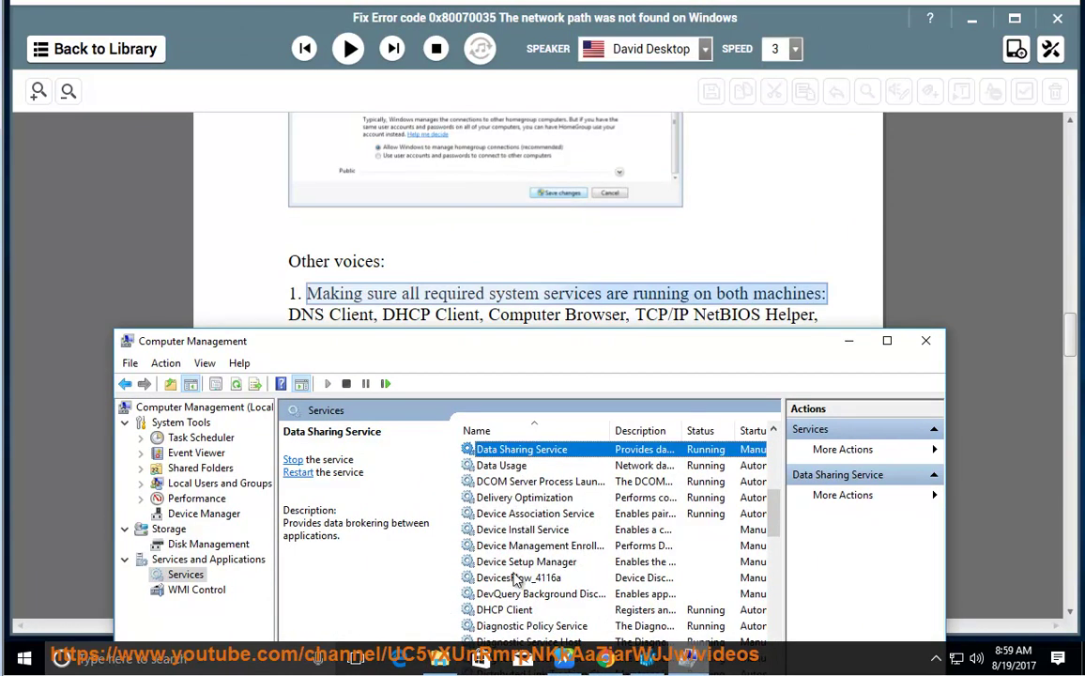
scroll(514, 575, "down", 2)
left_click(512, 629)
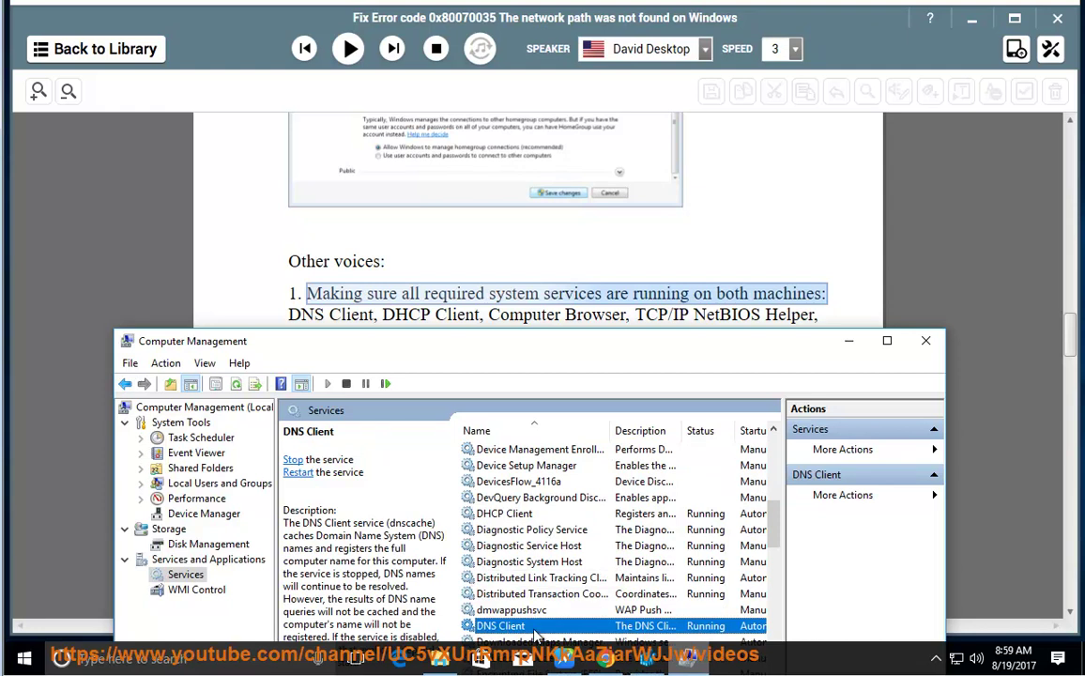
double_click(536, 629)
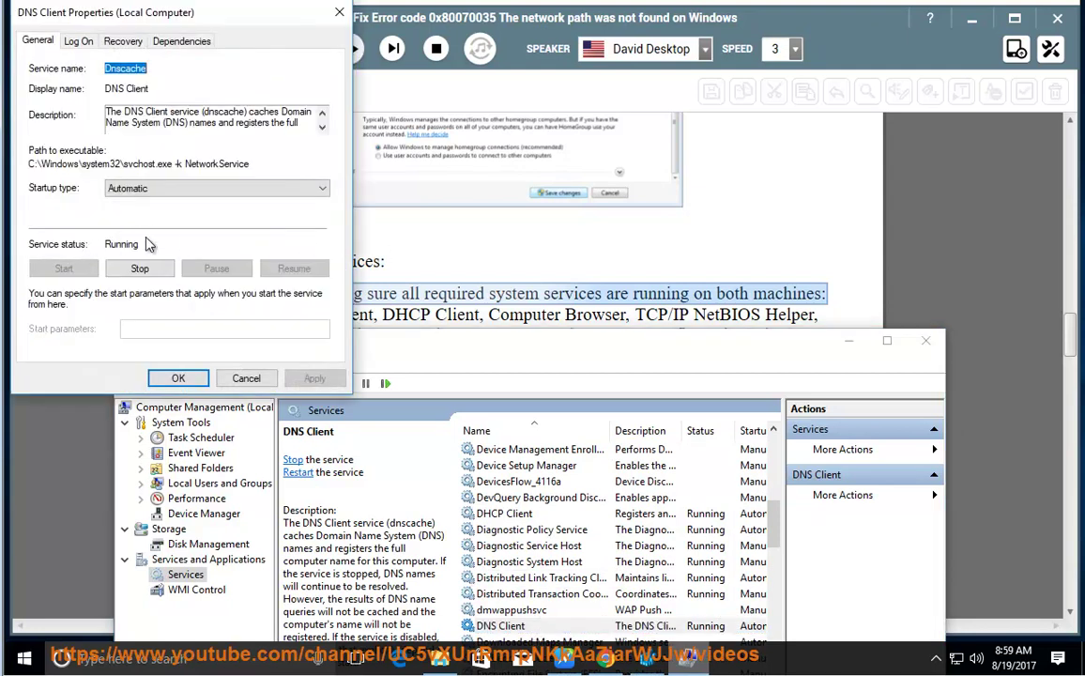
left_click(245, 377)
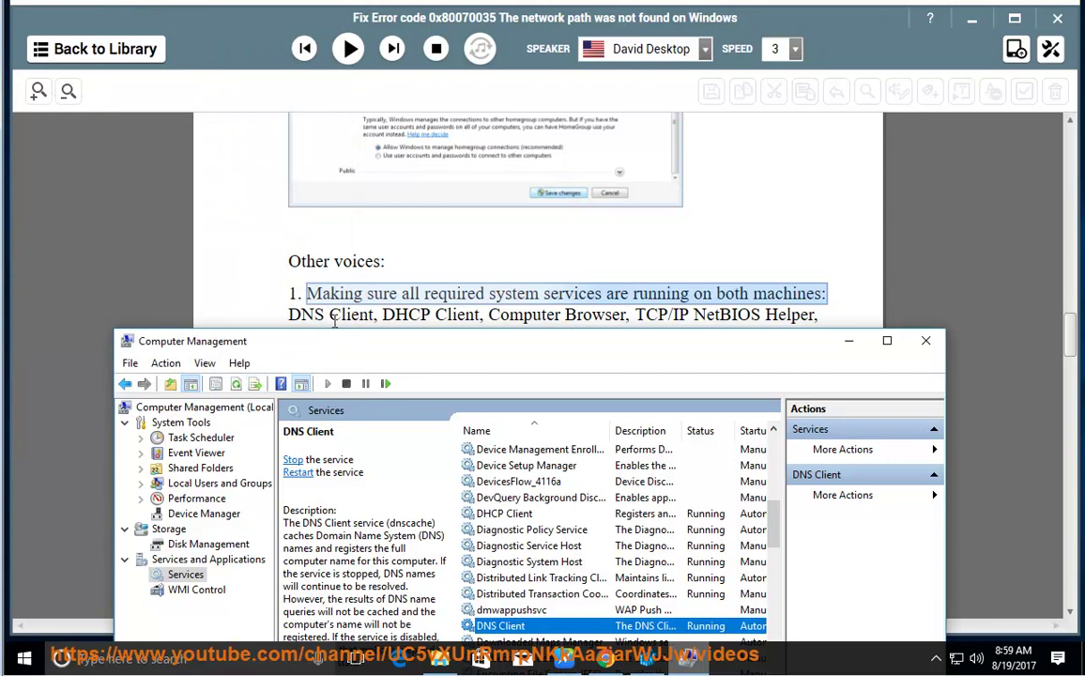
Examine the DHCP Client service's startup type and status in its properties, and cancel the dialog
scroll(525, 540, "down", 1)
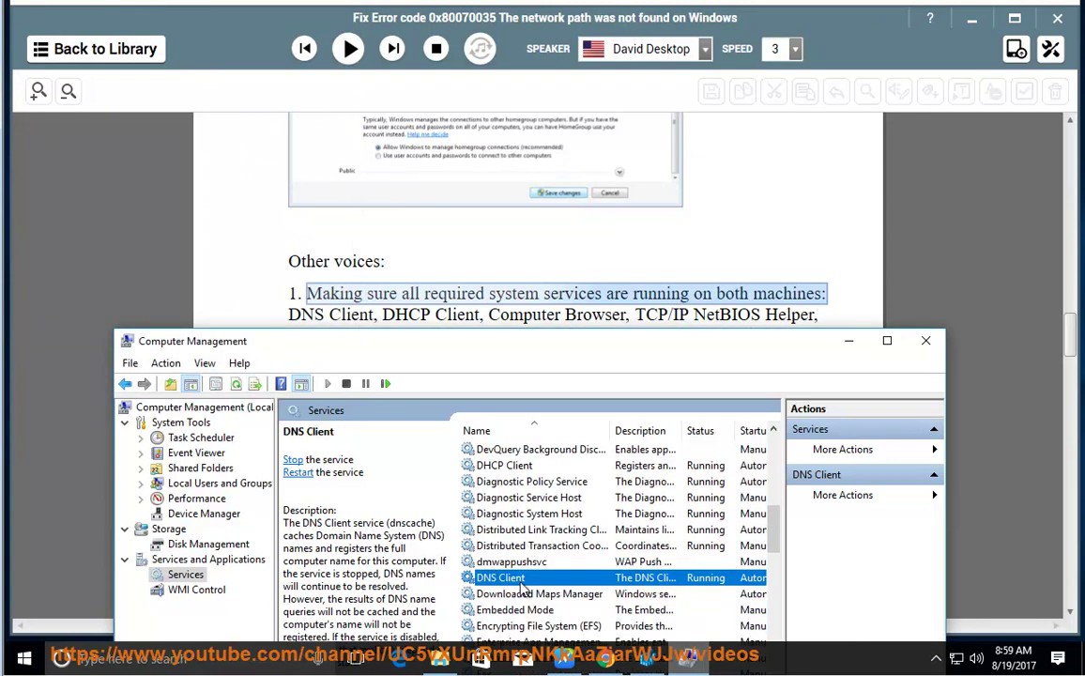
left_click(502, 465)
double_click(469, 464)
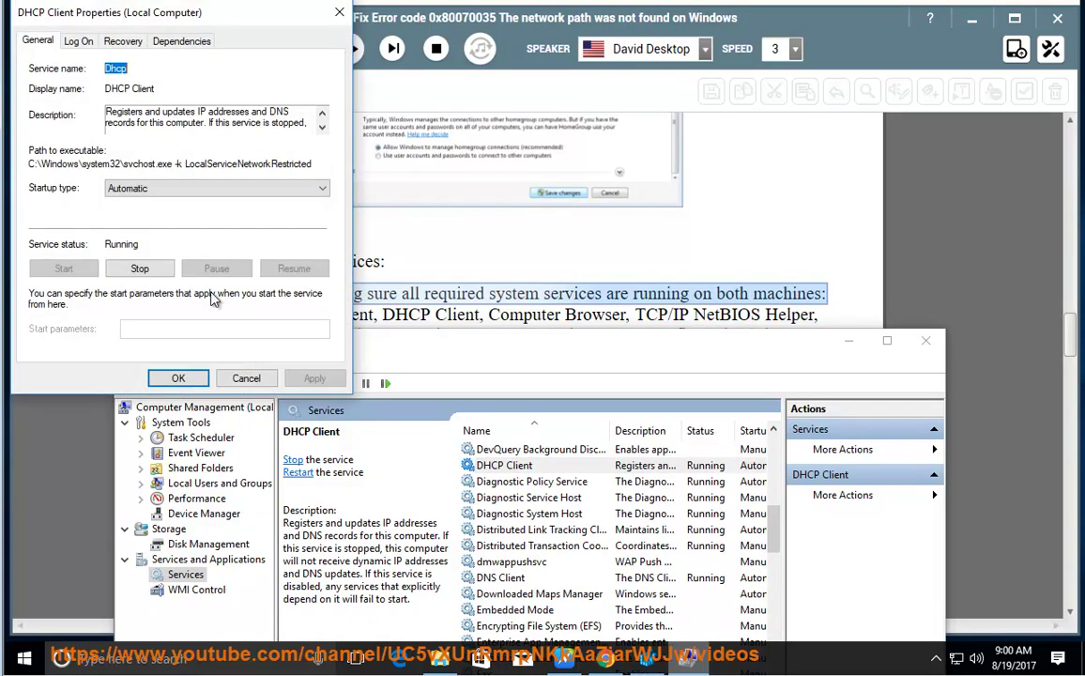
left_click(246, 377)
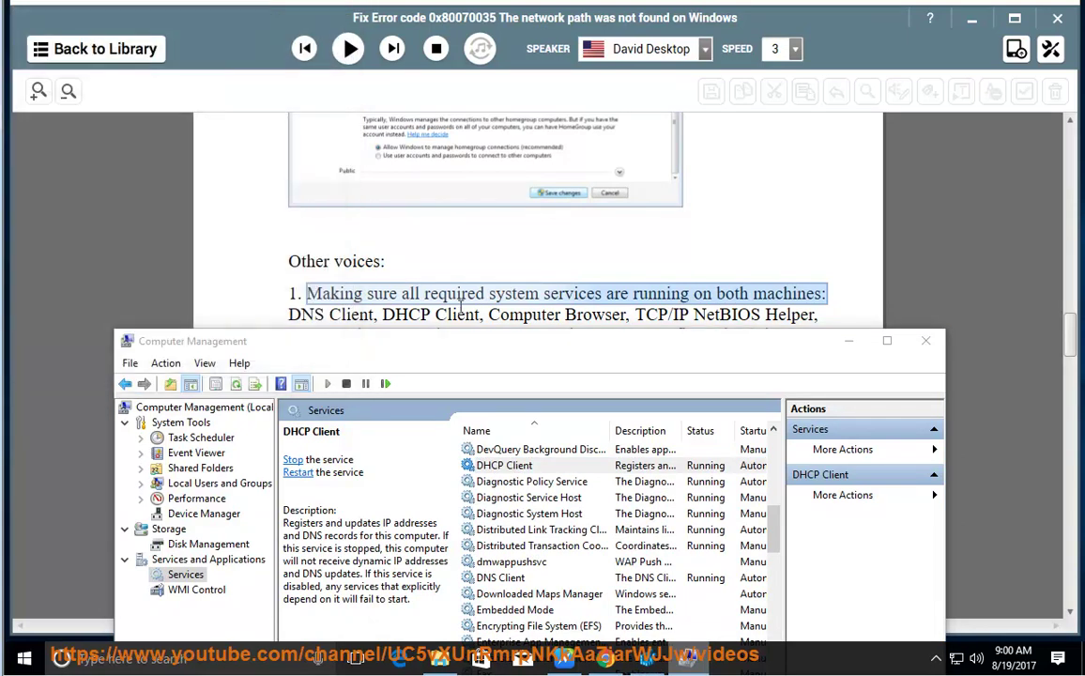
Minimize Computer Management, and highlight the guide's remaining required services and its Windows Firewall exceptions instruction
left_click(849, 341)
left_click_drag(491, 314, 756, 358)
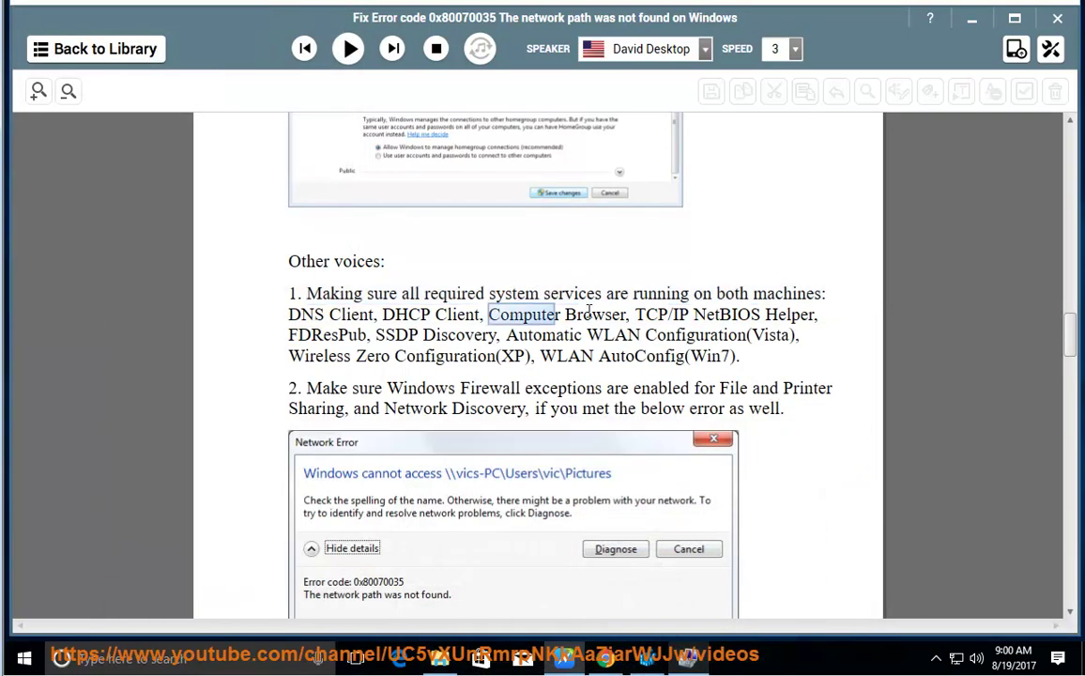
left_click(757, 358)
scroll(739, 383, "down", 1)
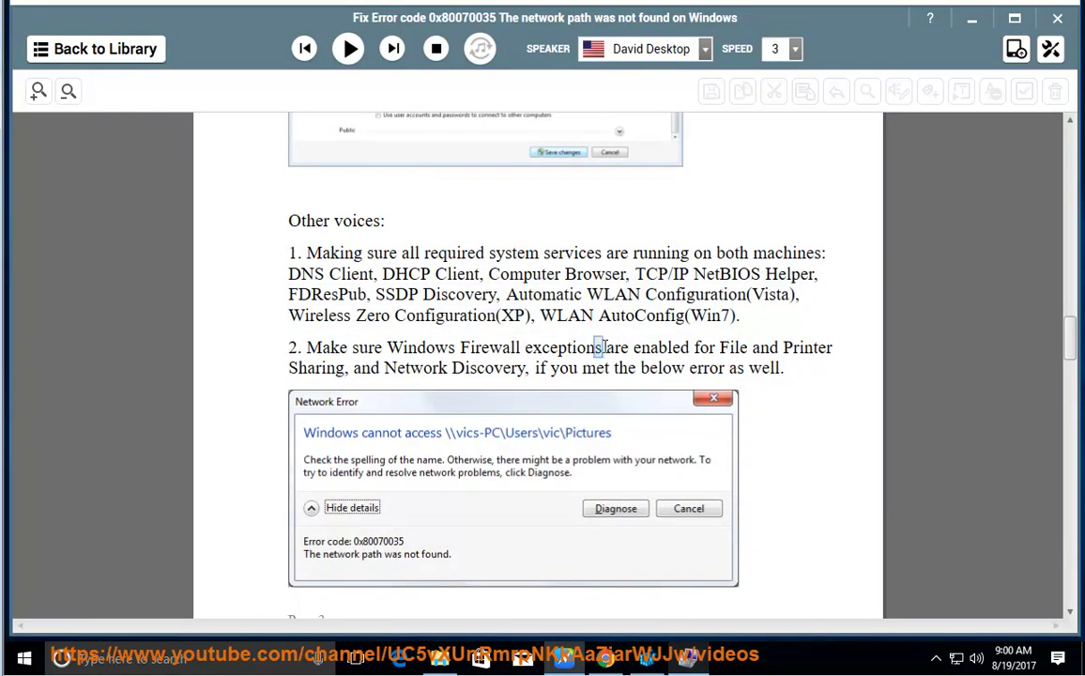
left_click_drag(621, 347, 383, 349)
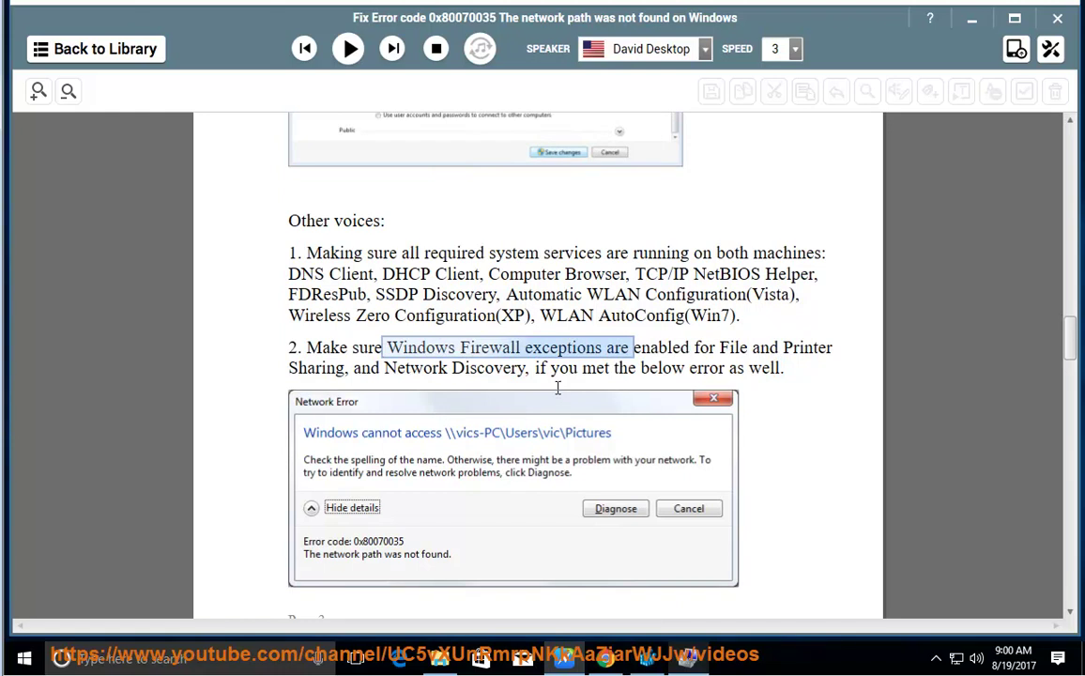
left_click(507, 369)
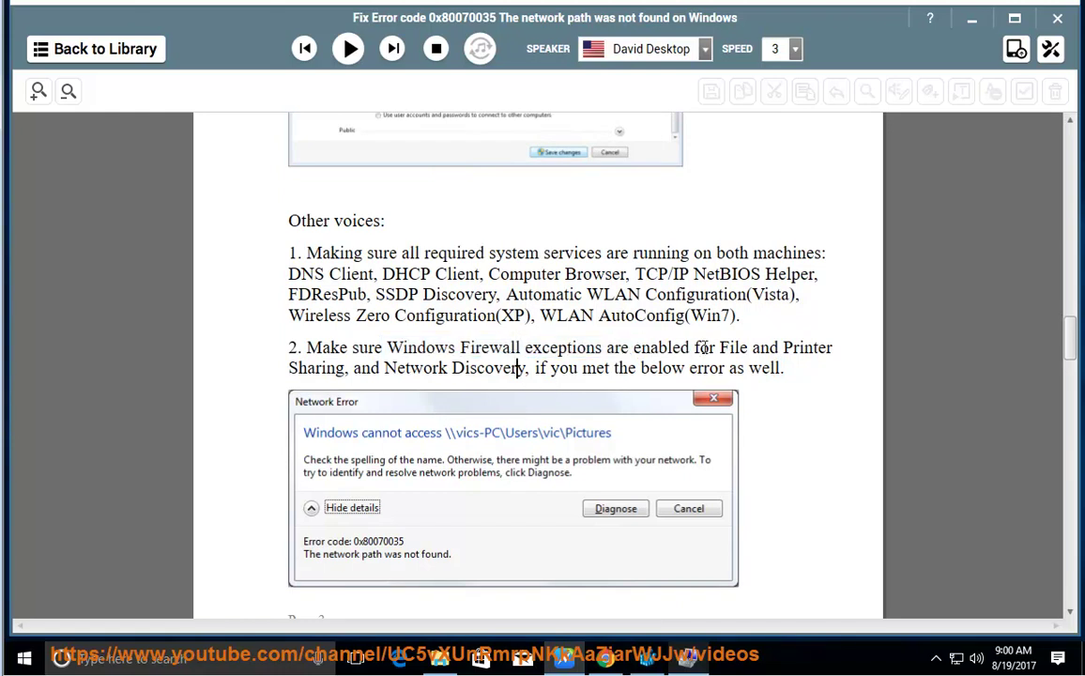
Highlight "File and Printer Sharing, and Network Discovery" in the guide, review the Network Discovery instruction, and resume the reading
left_click_drag(723, 356, 527, 368)
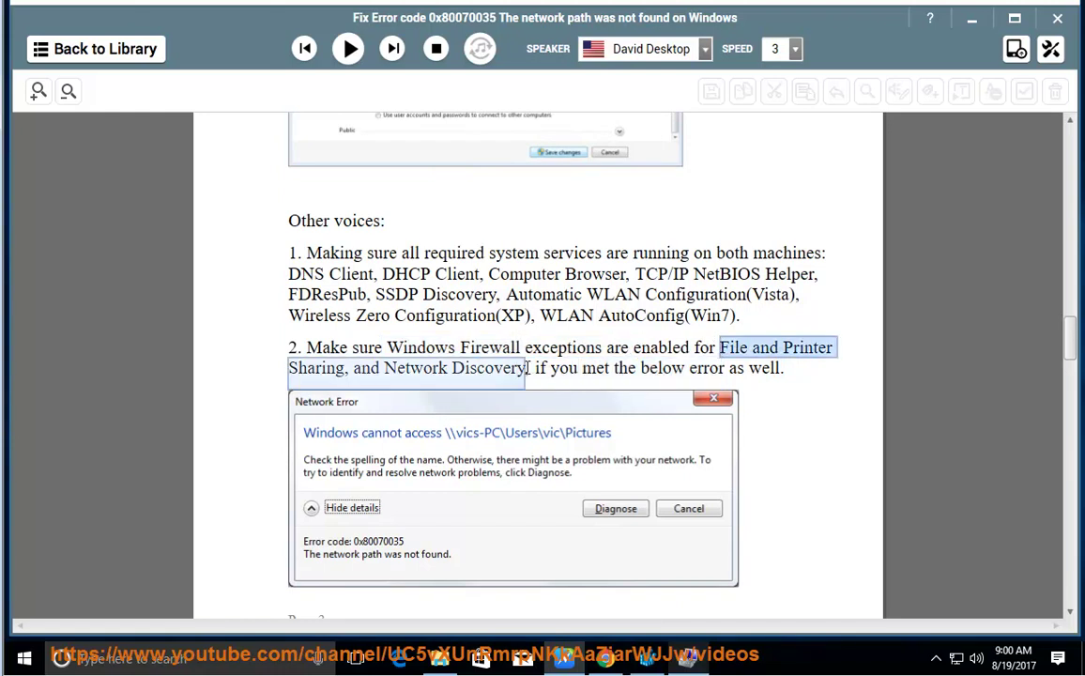
scroll(764, 375, "down", 5)
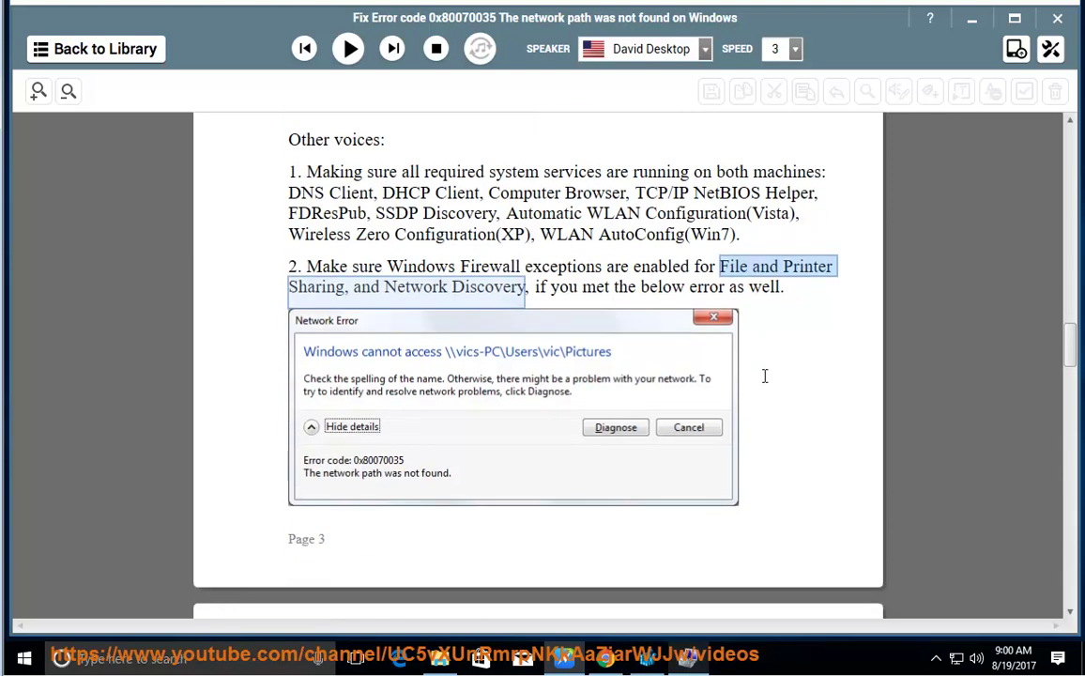
scroll(741, 417, "down", 1)
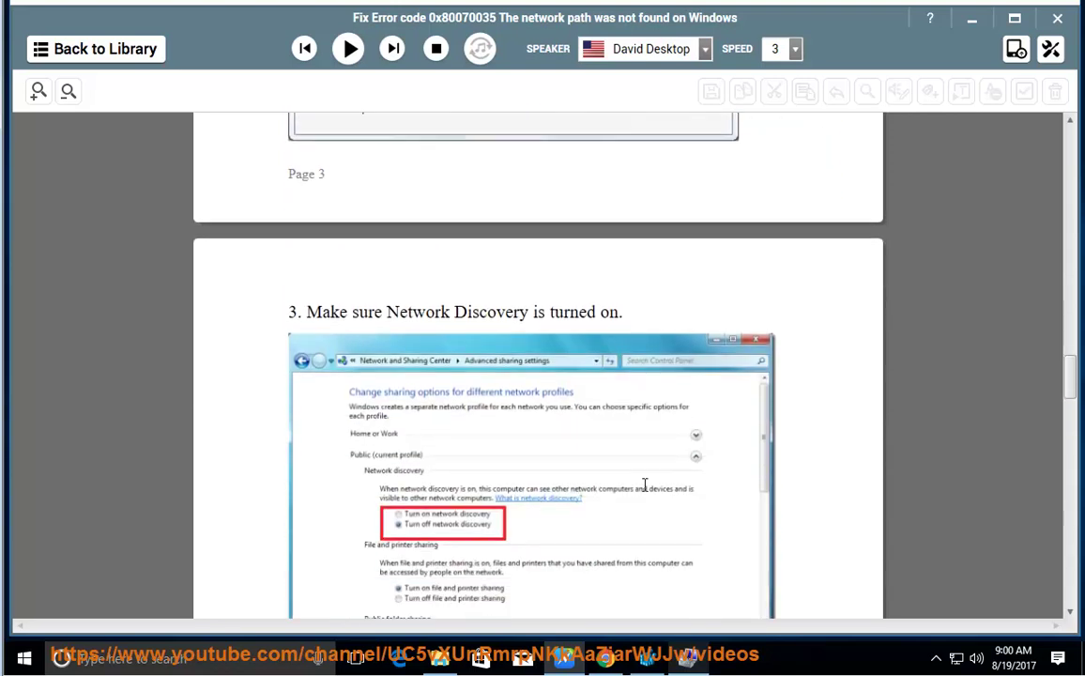
scroll(453, 511, "down", 4)
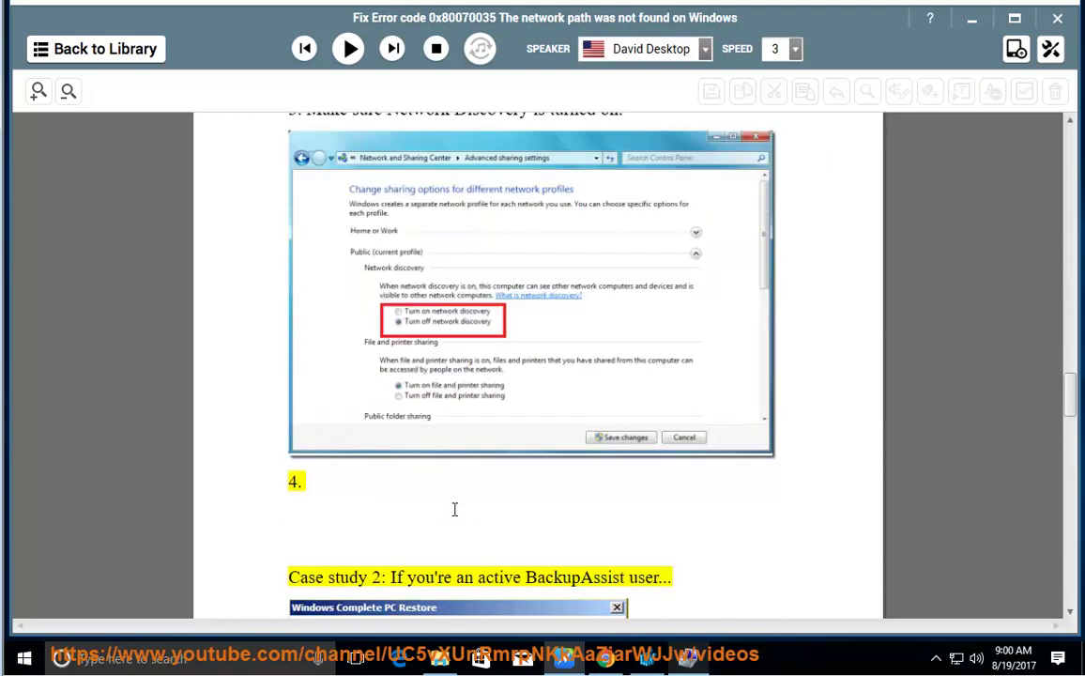
left_click(348, 49)
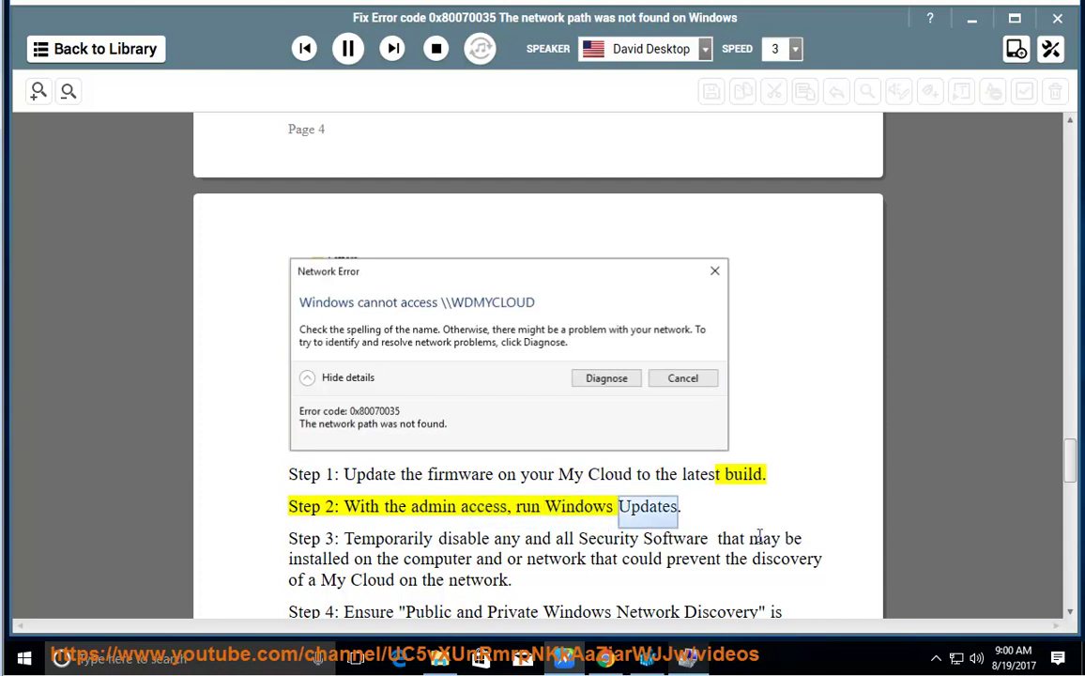
Pause the guide to highlight its step 2 instruction about running Windows Updates, and open the Windows Update page in Windows Settings
left_click(347, 50)
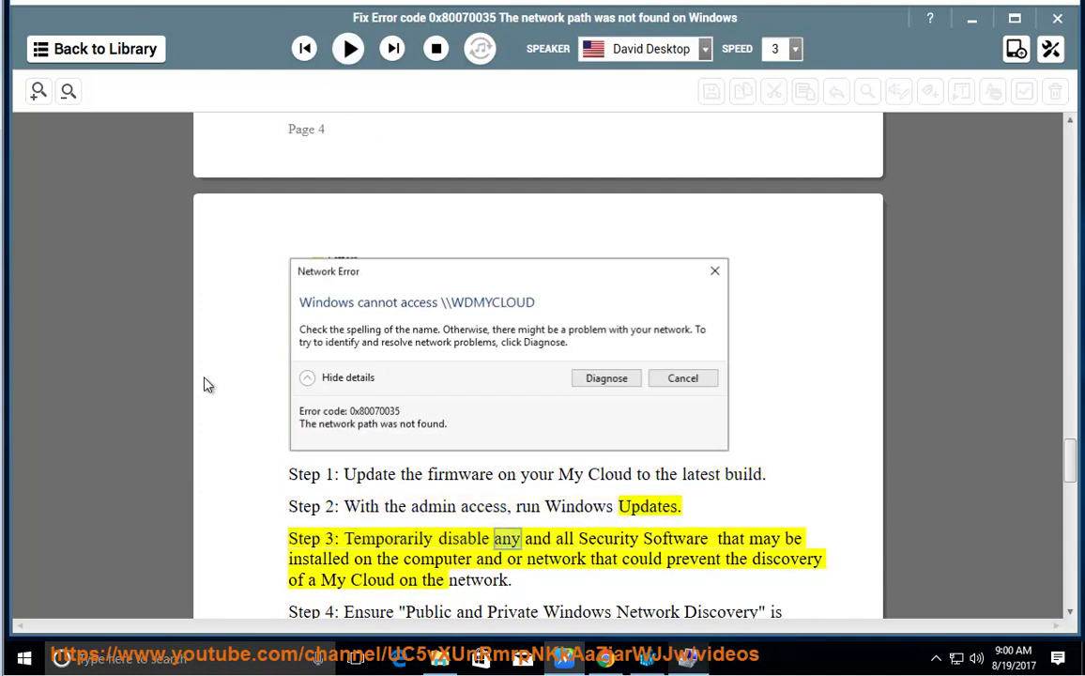
left_click_drag(694, 505, 471, 499)
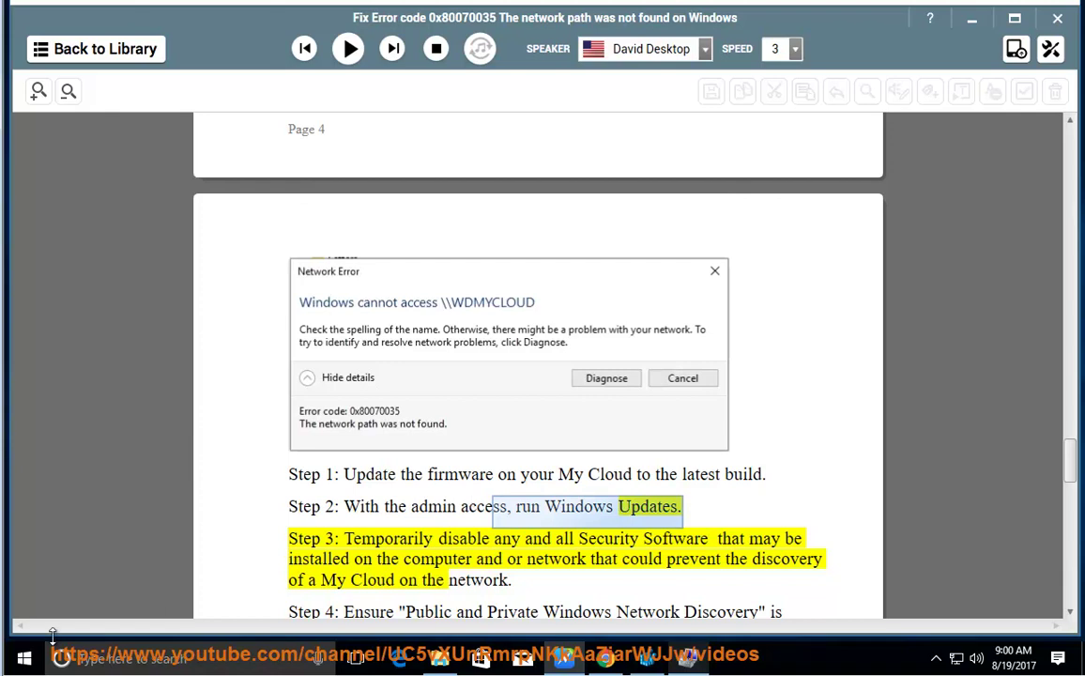
left_click(25, 658)
left_click(21, 582)
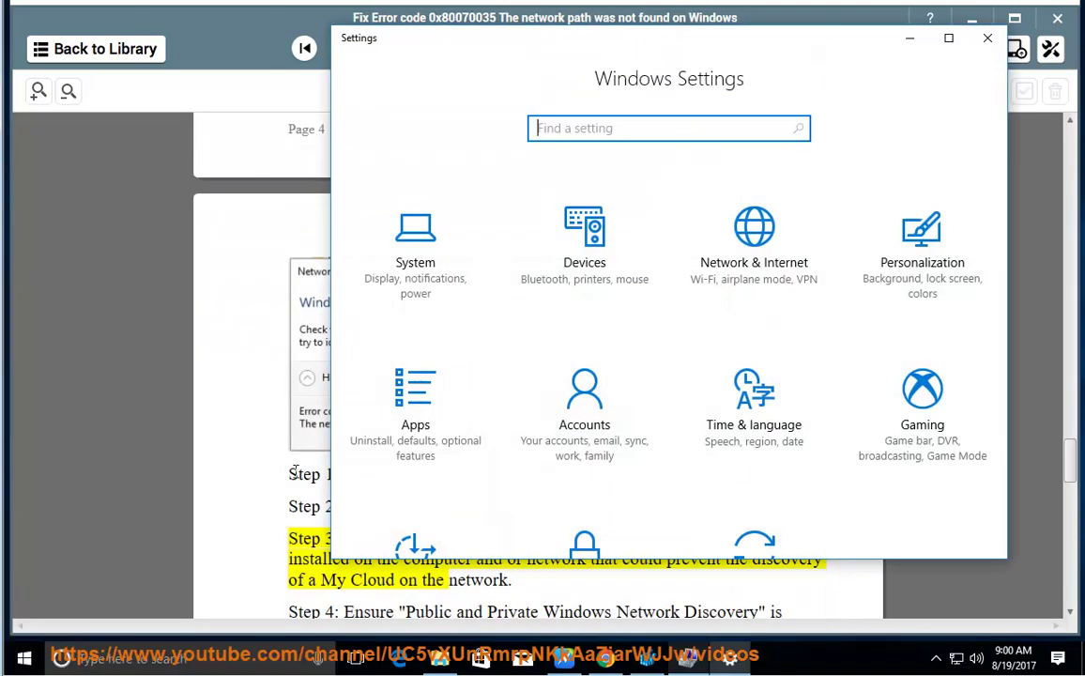
scroll(751, 535, "down", 2)
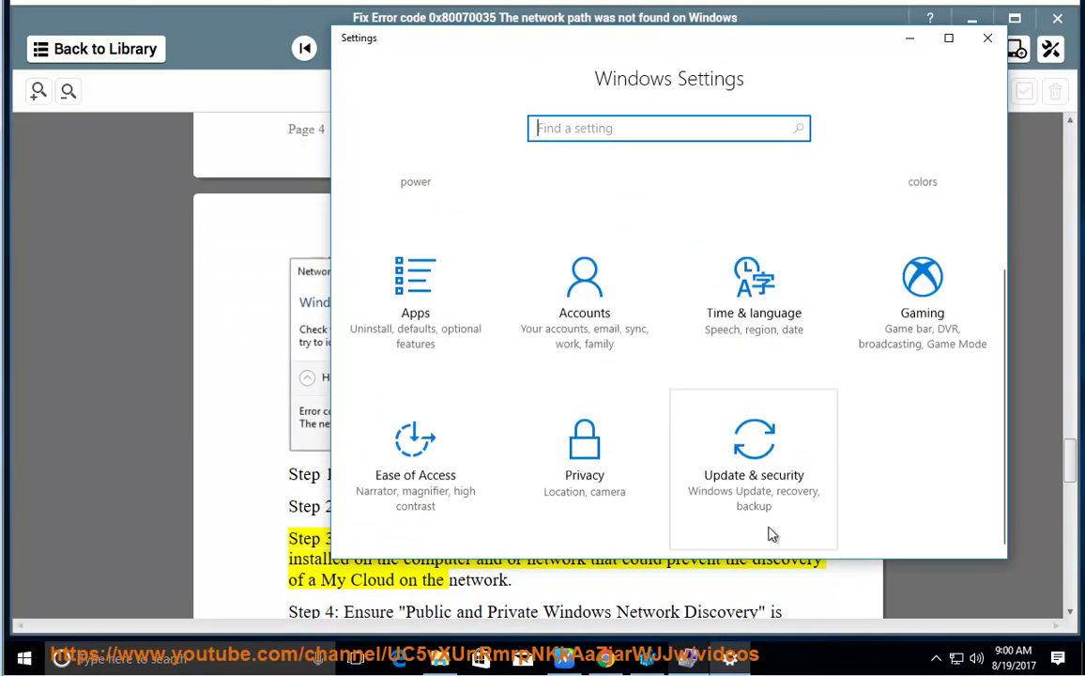
left_click(734, 461)
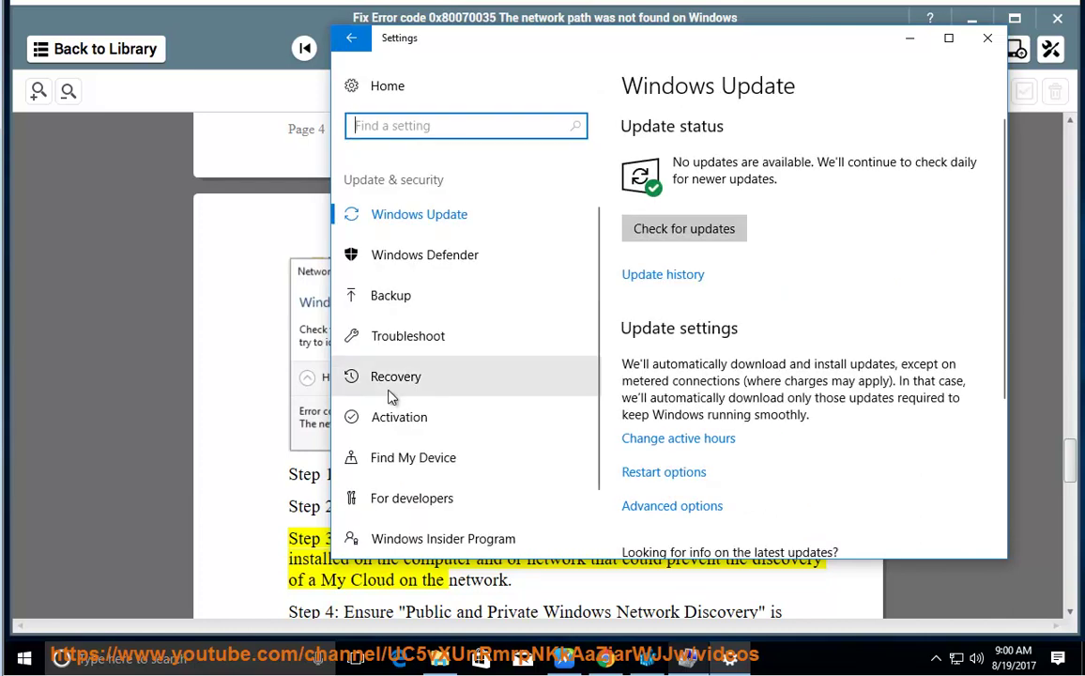
Return to the guide, resume its playback, and follow the My Cloud steps on security software and network discovery through to the details link
left_click(260, 455)
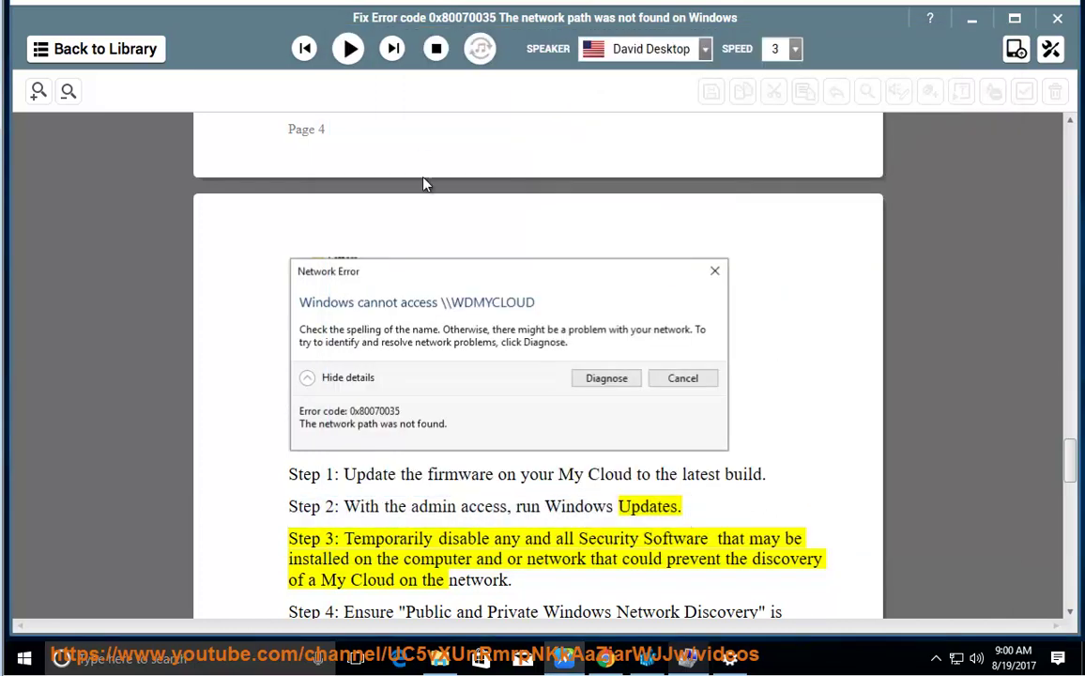
left_click(348, 49)
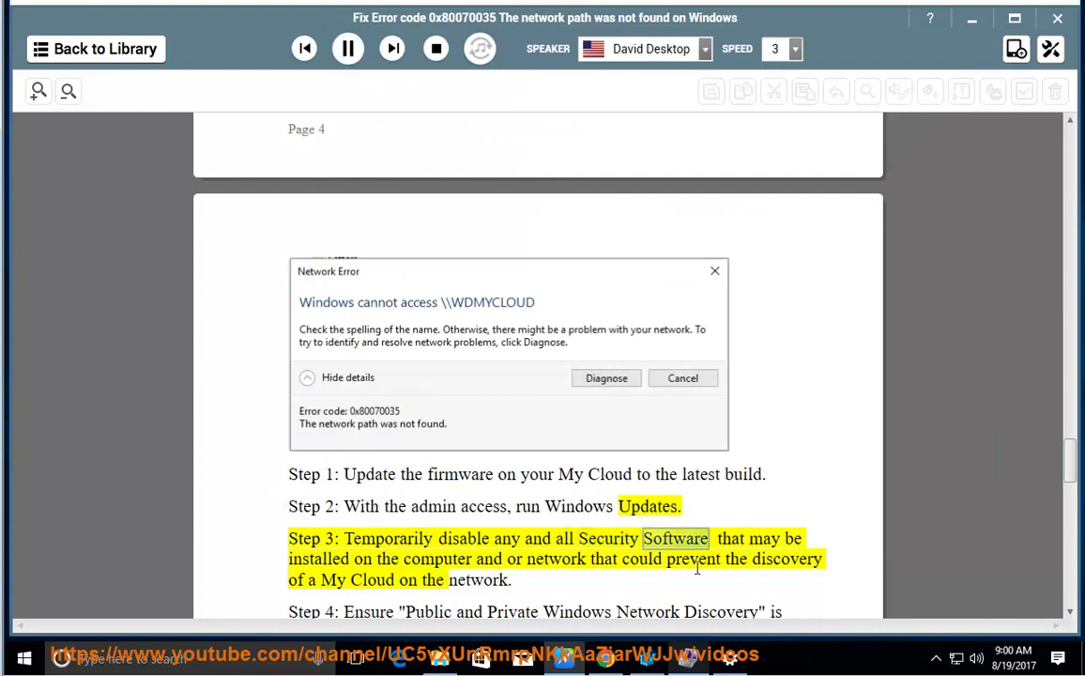
scroll(694, 560, "down", 1)
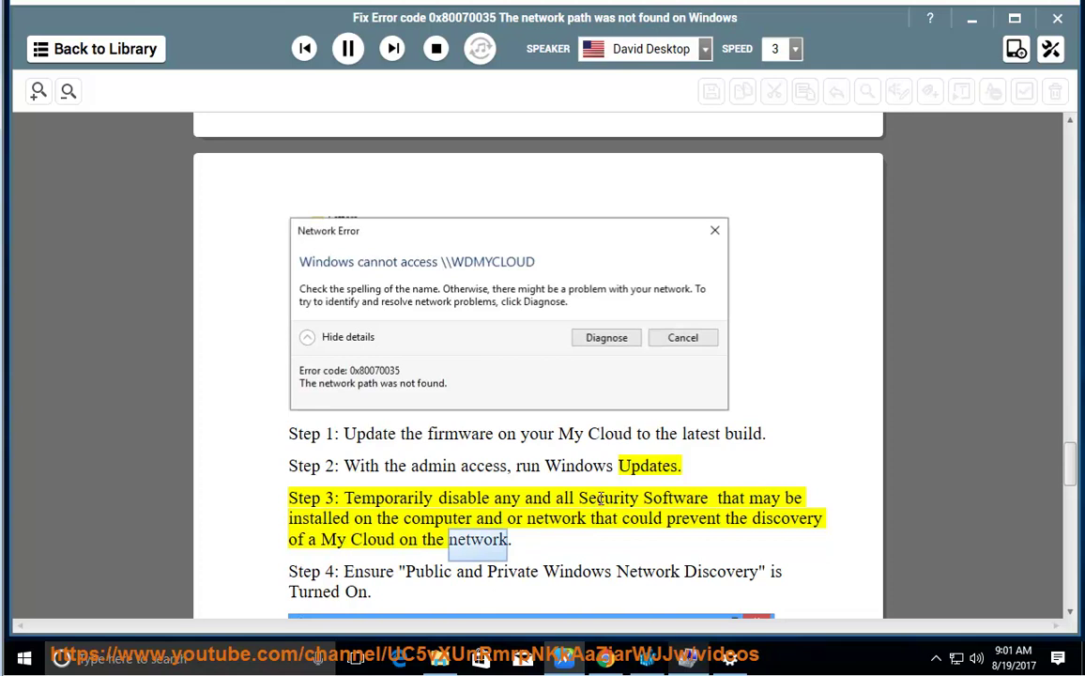
scroll(637, 511, "down", 2)
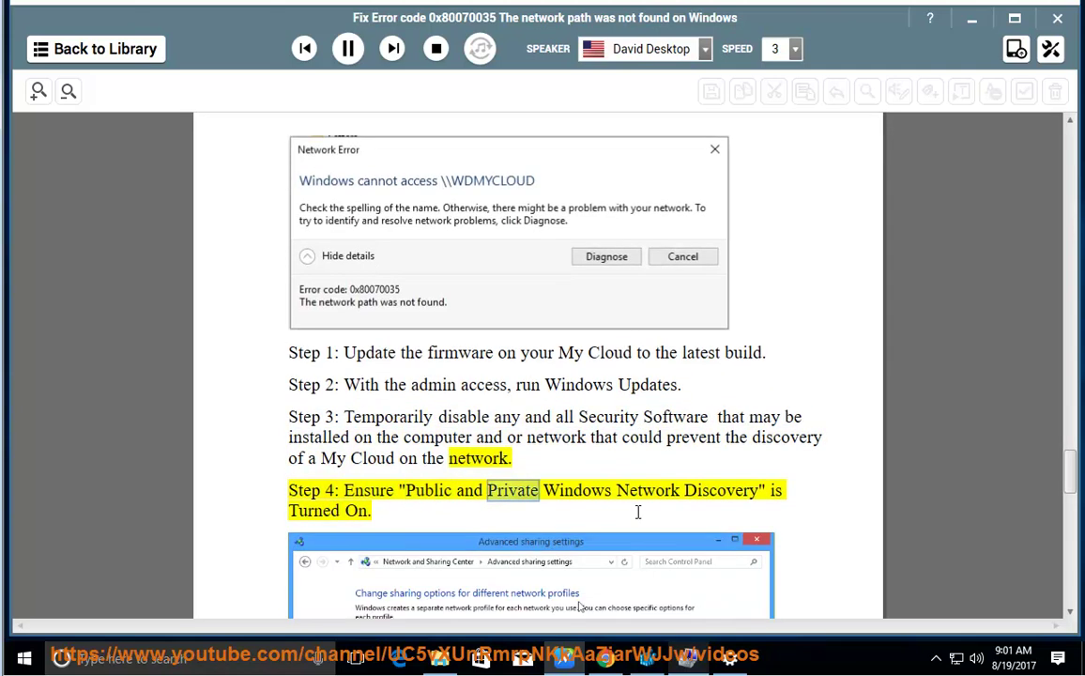
scroll(638, 511, "down", 7)
scroll(444, 367, "down", 3)
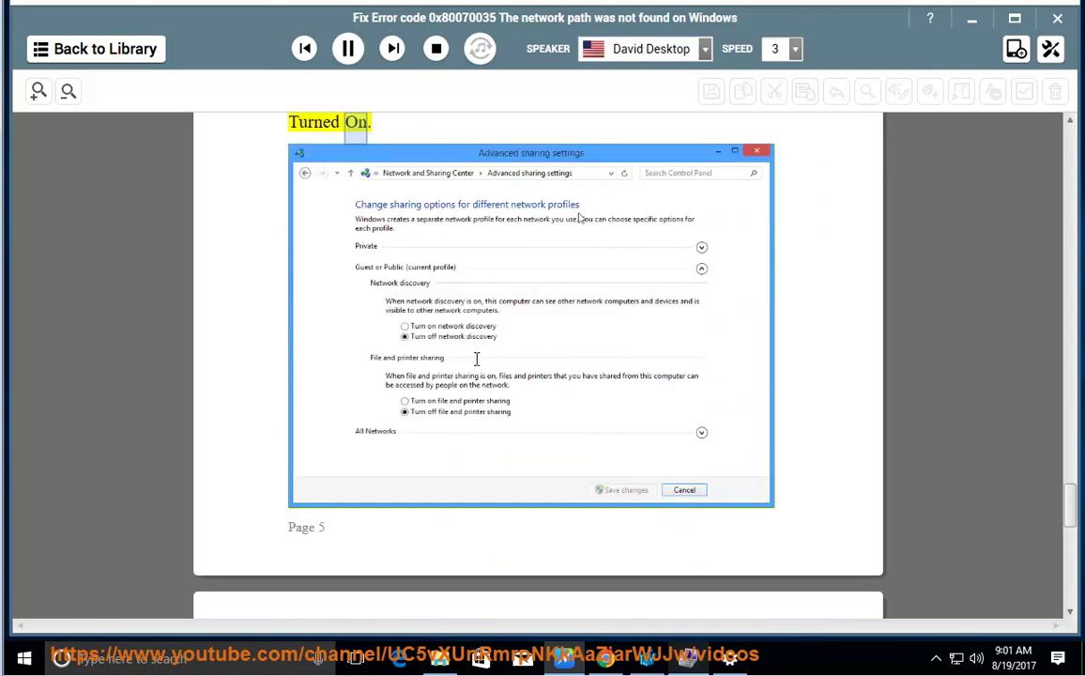
scroll(474, 273, "down", 2)
scroll(569, 478, "down", 2)
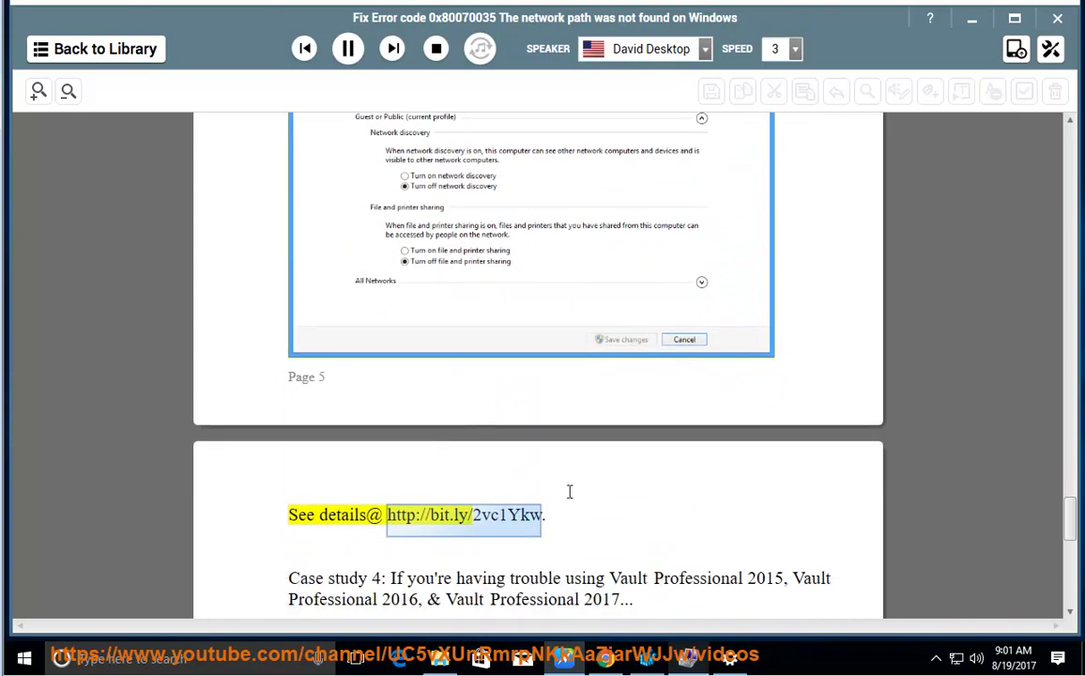